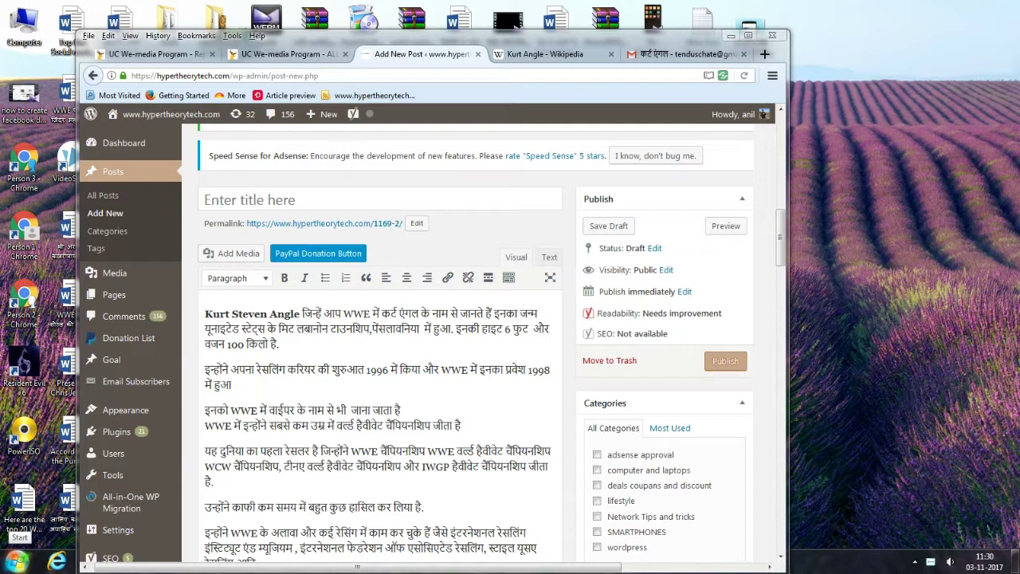
Step: Show Word 2016's Recent documents list from the Start menu
left_click(17, 560)
mouse_move(76, 263)
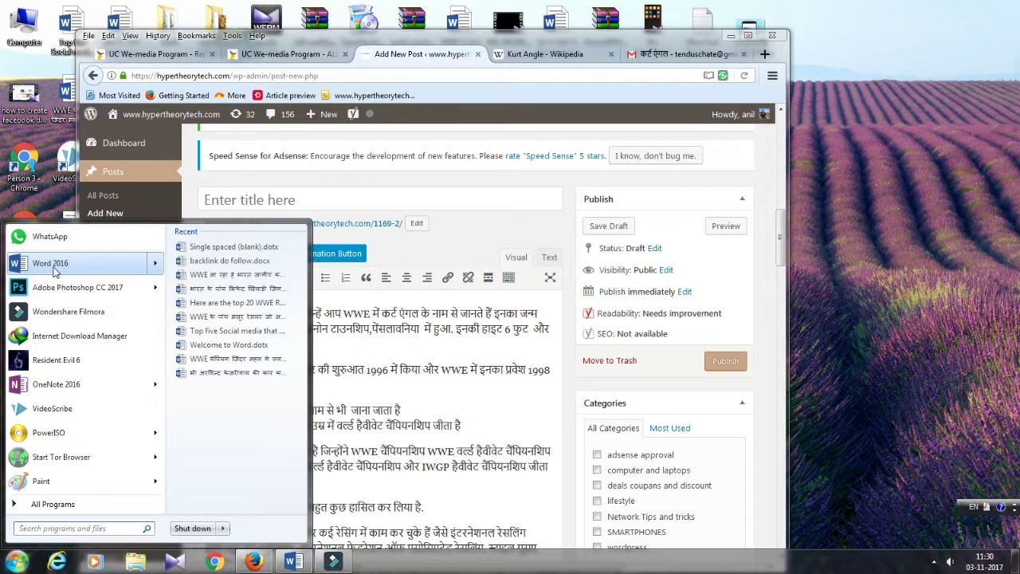
Step: Start Word 2016 and create a new Single spaced (blank) document, Document4
left_click(53, 265)
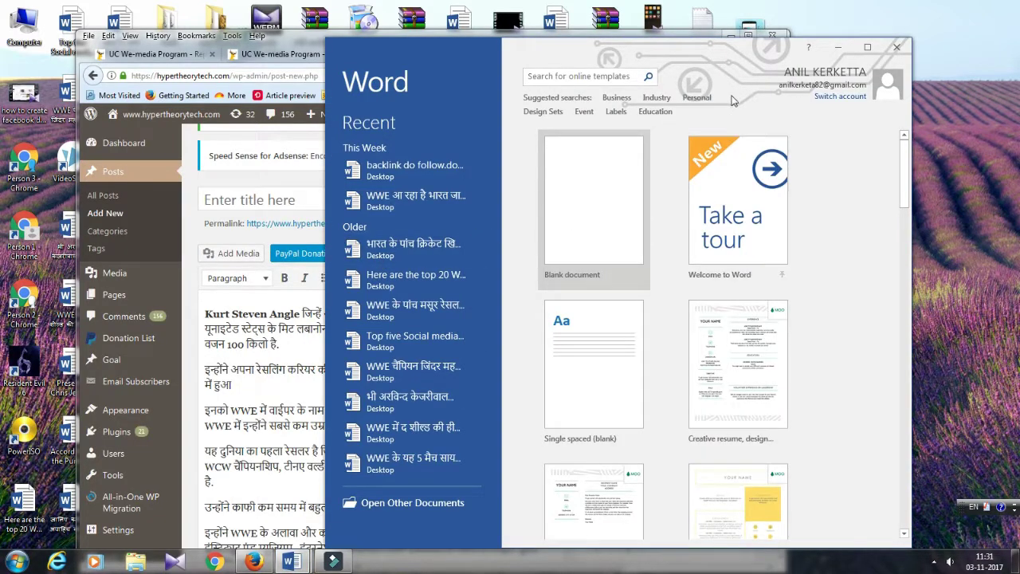
left_click(871, 50)
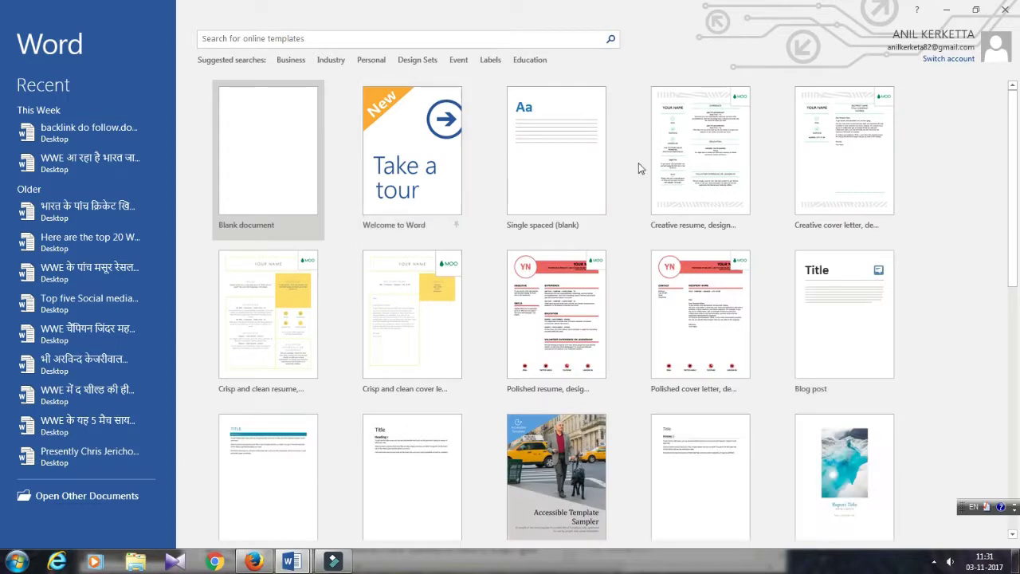
left_click(569, 177)
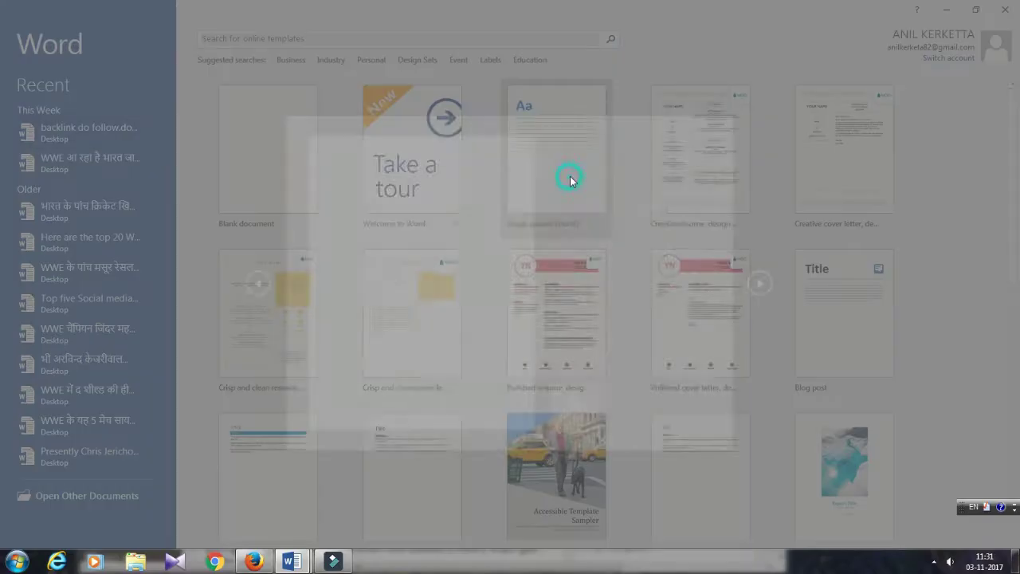
left_click(594, 418)
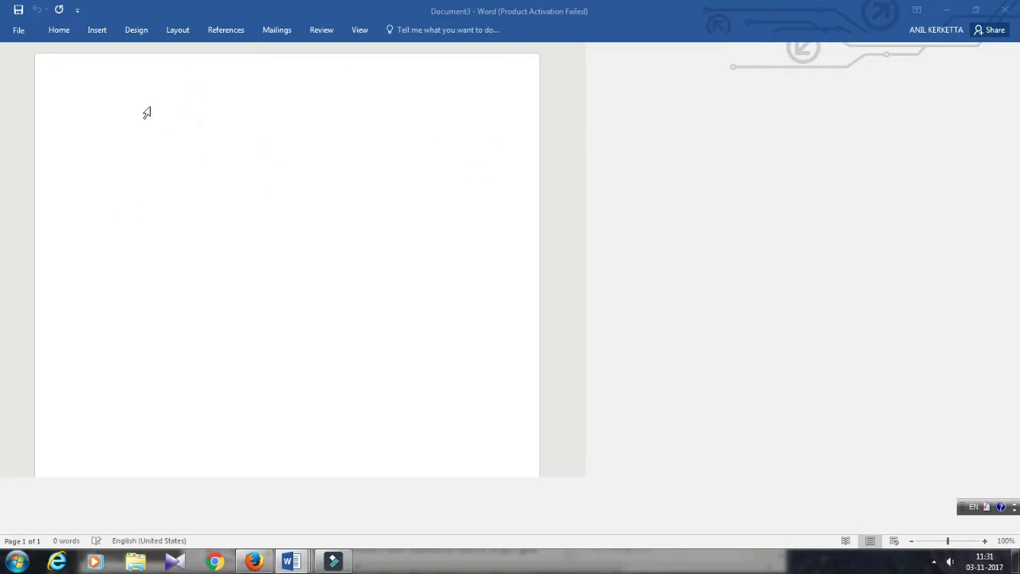
left_click(19, 31)
left_click(25, 28)
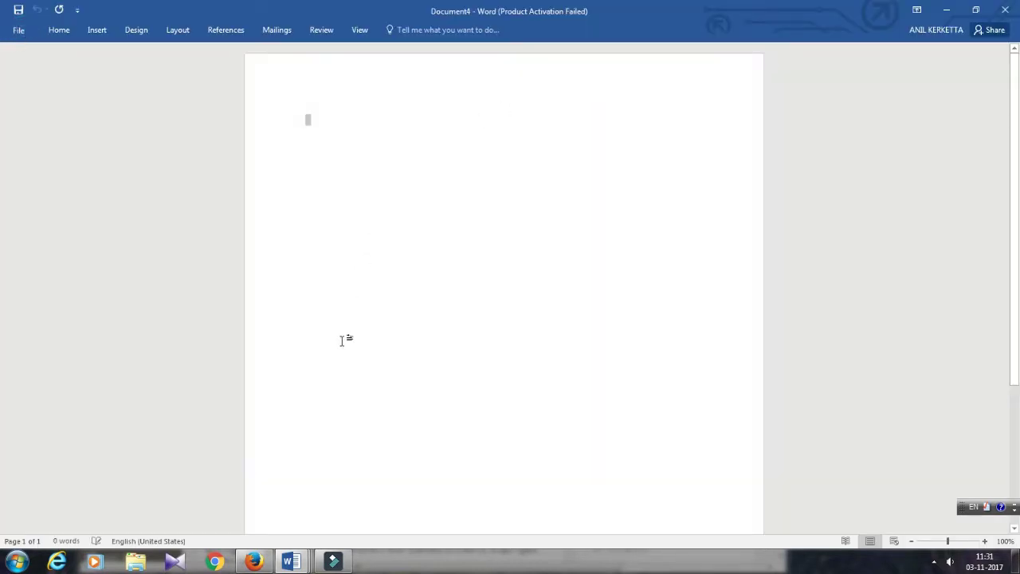
Step: Maximize Firefox and select the whole Hindi Kurt Angle article body in the post editor
left_click(253, 561)
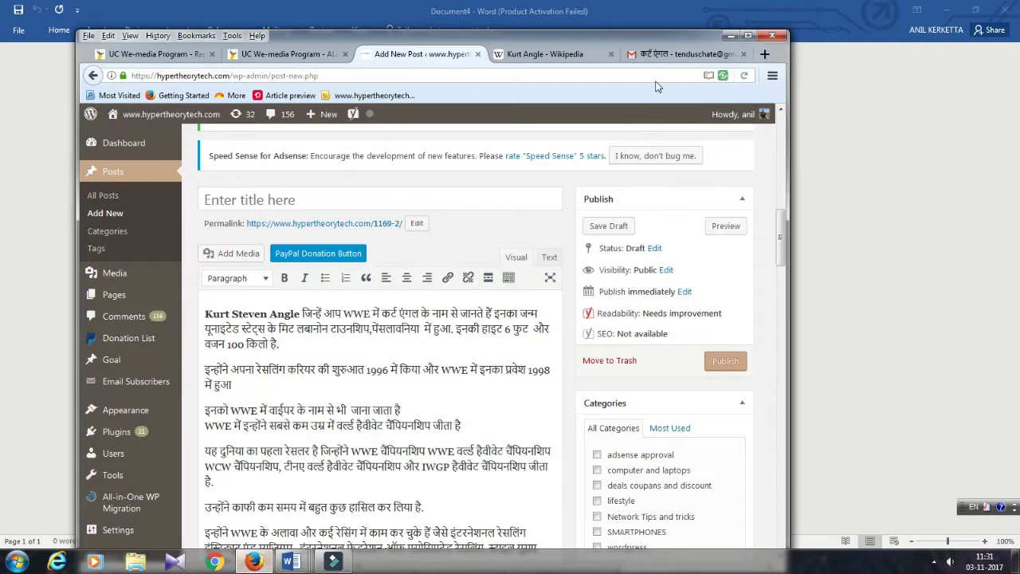
left_click(747, 35)
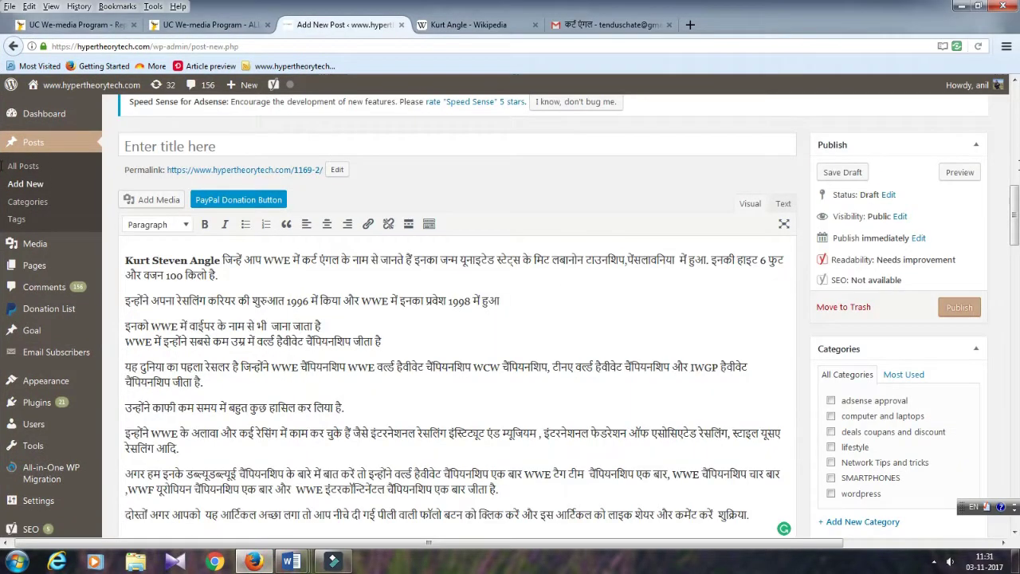
scroll(717, 383, "down", 3)
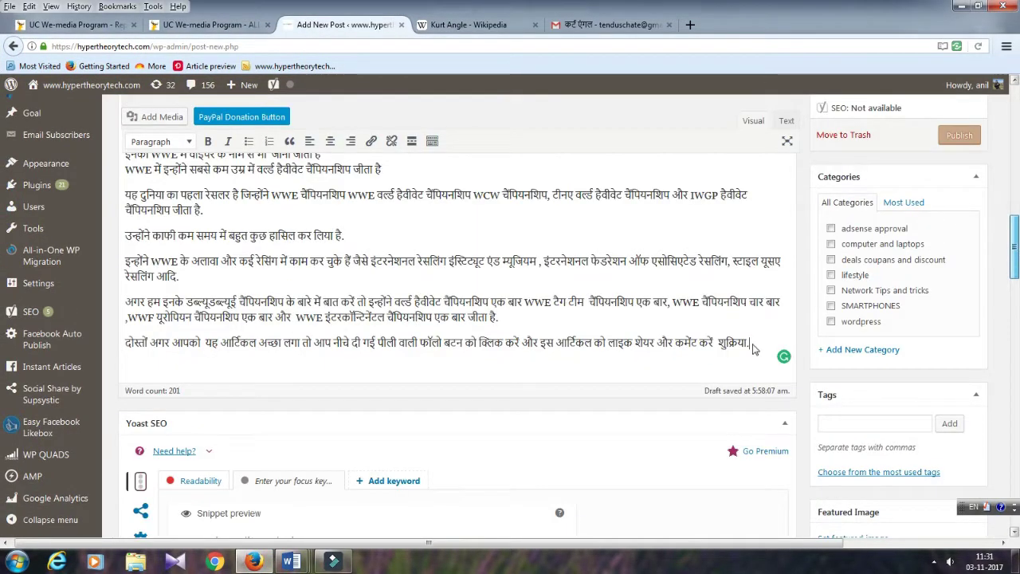
scroll(752, 348, "down", 3)
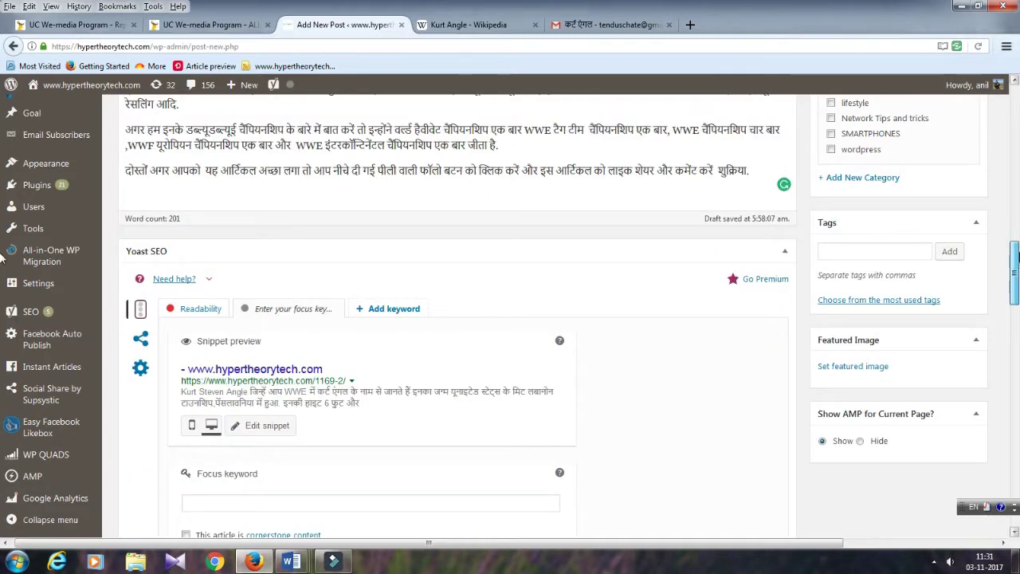
scroll(136, 277, "up", 6)
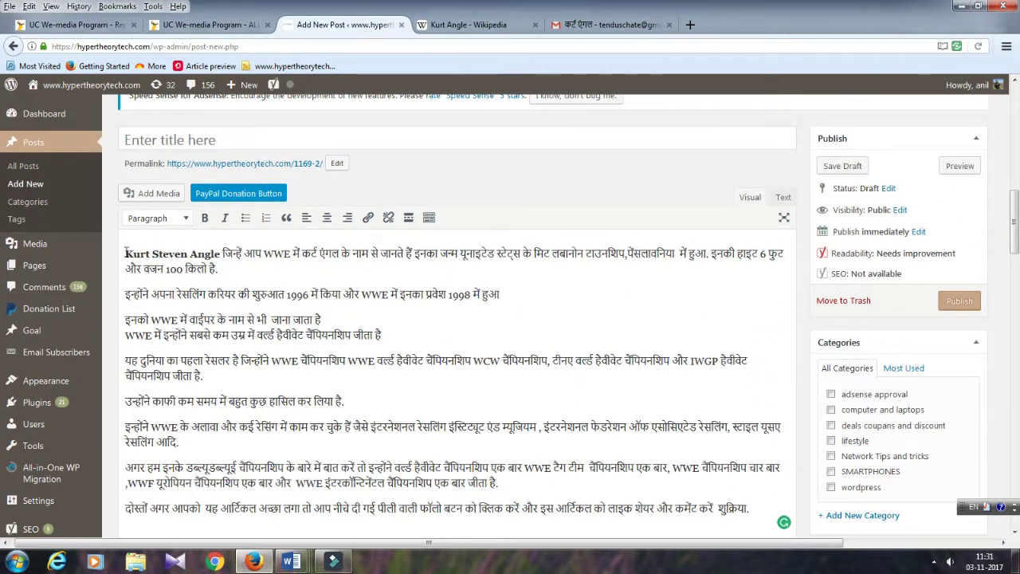
left_click_drag(126, 252, 758, 510)
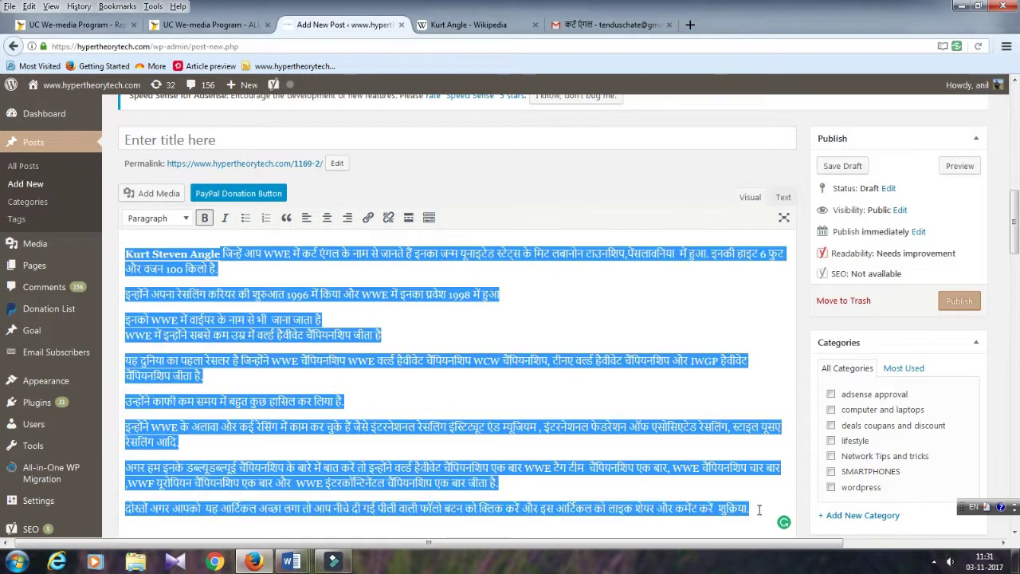
scroll(758, 510, "down", 2)
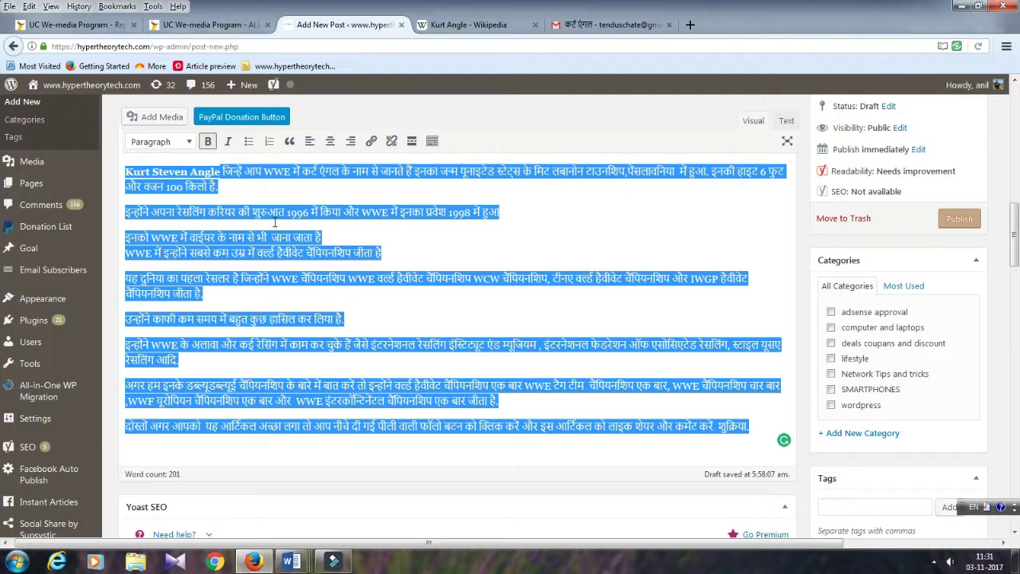
Step: Paste the Hindi Kurt Angle article into the empty Document4 page
mouse_move(291, 562)
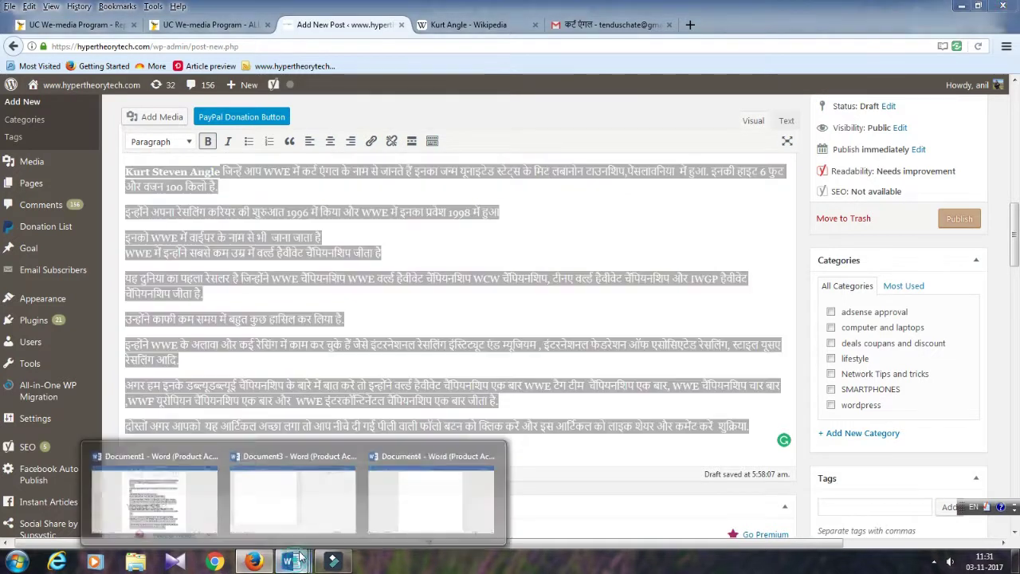
left_click(420, 493)
left_click(400, 125)
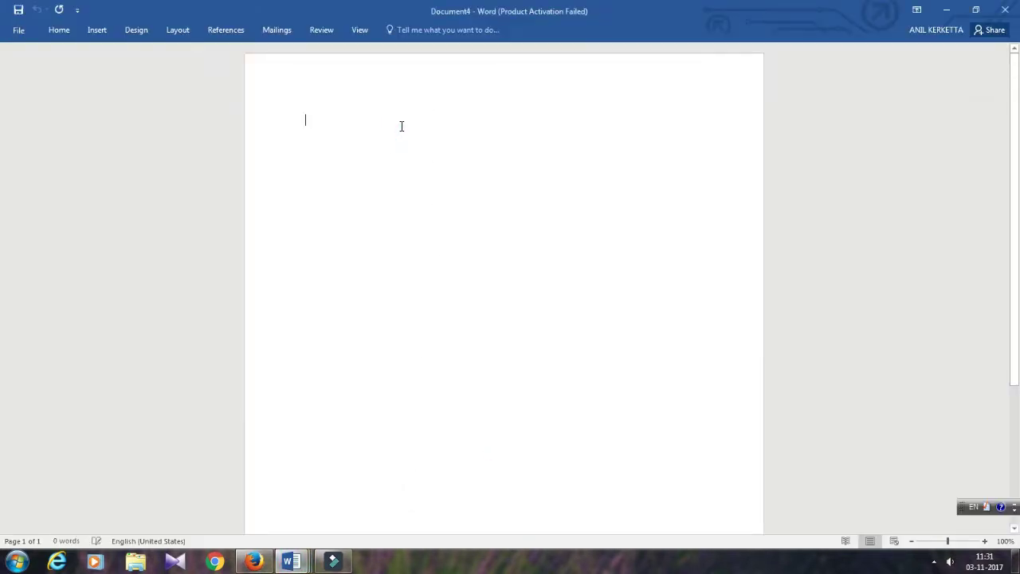
key("ctrl+v")
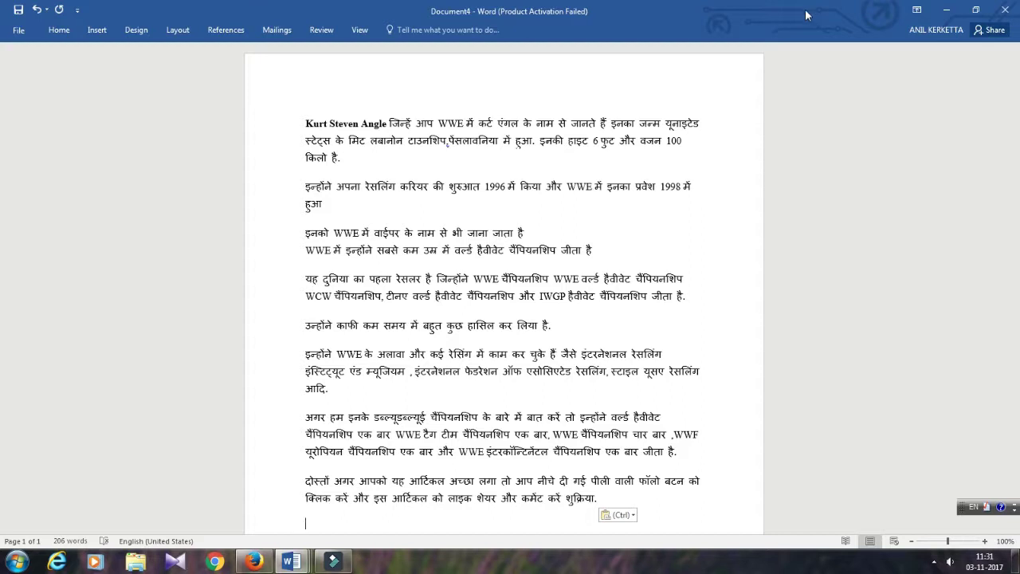
scroll(2, 146, "down", 2)
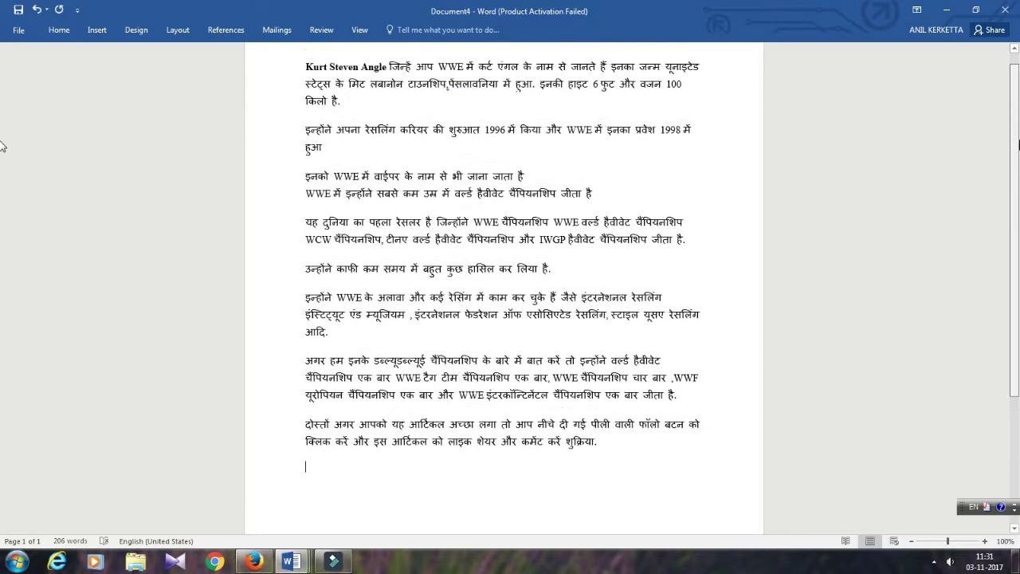
scroll(3, 146, "up", 2)
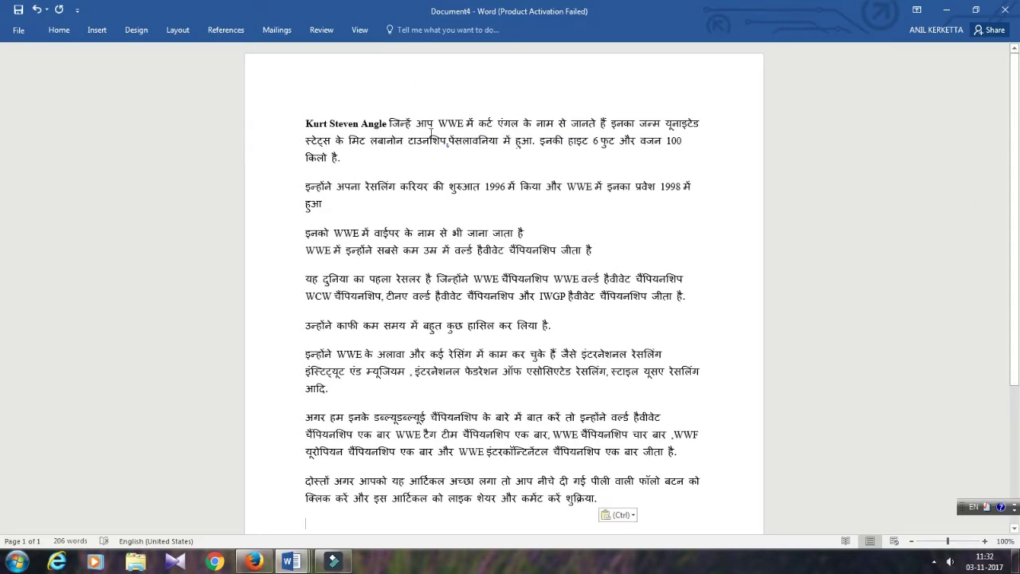
left_click_drag(439, 124, 474, 124)
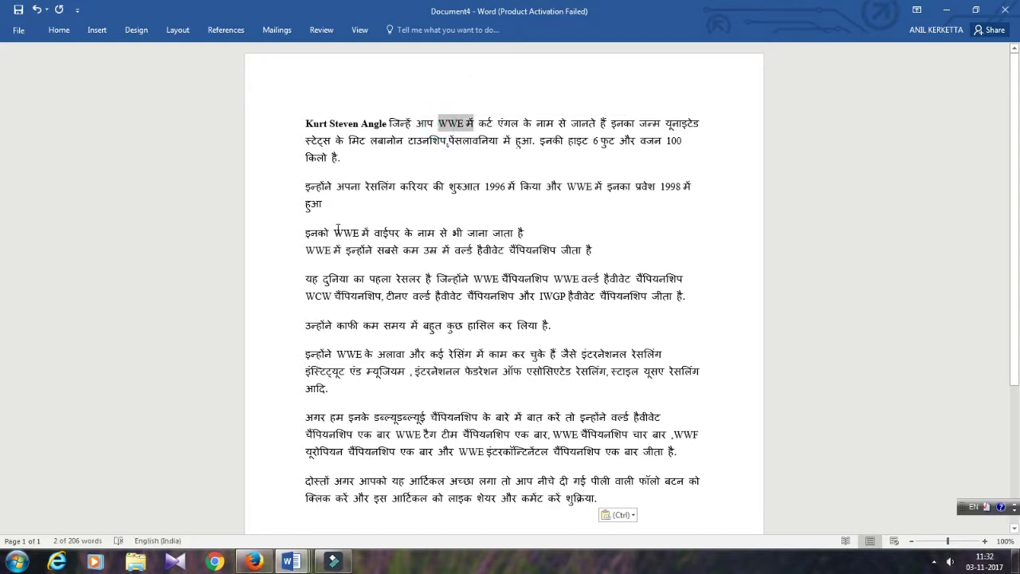
mouse_move(335, 232)
left_mouse_down()
mouse_move(360, 232)
mouse_move(331, 250)
left_mouse_up()
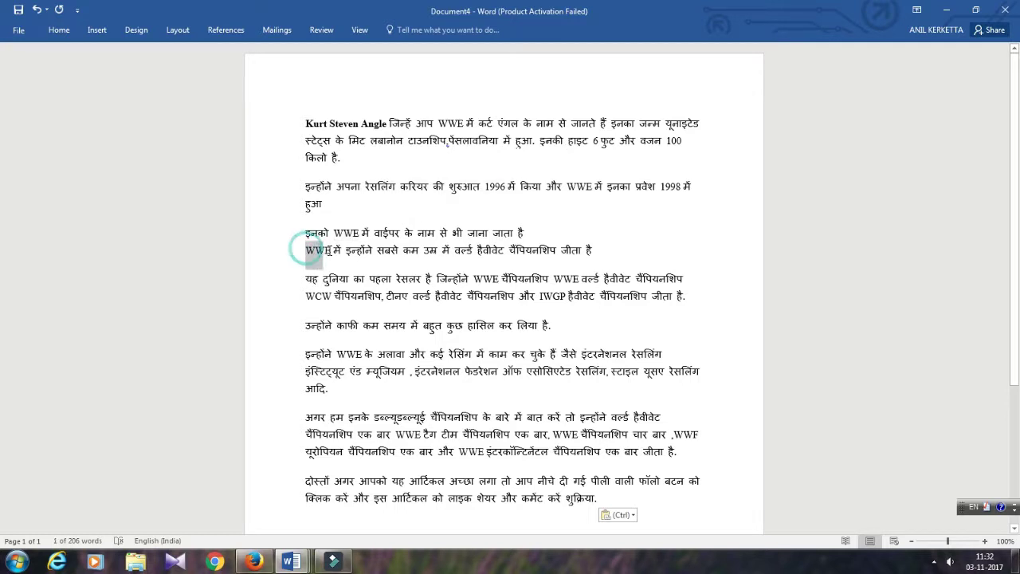
left_click_drag(554, 279, 581, 284)
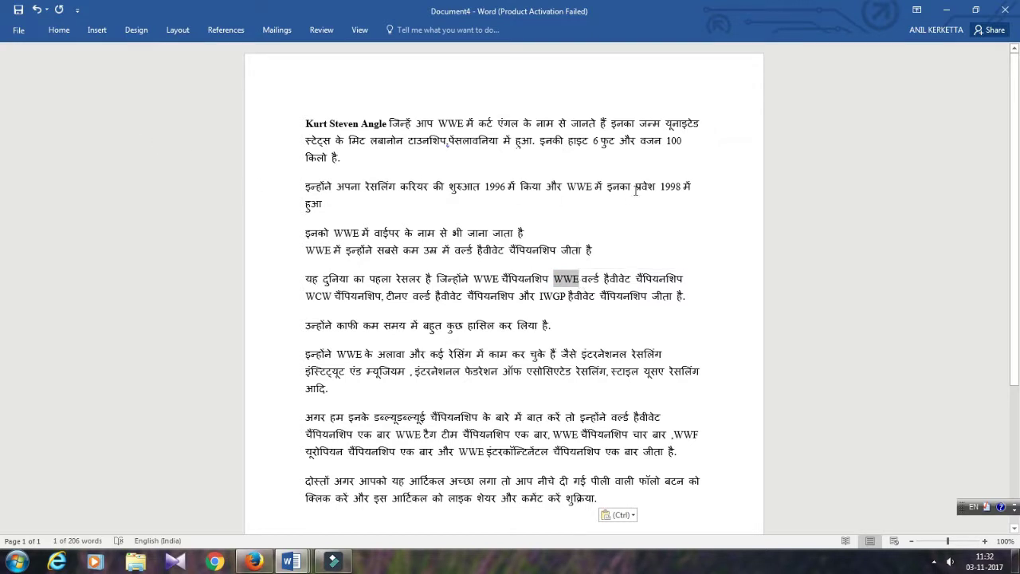
scroll(1, 301, "down", 3)
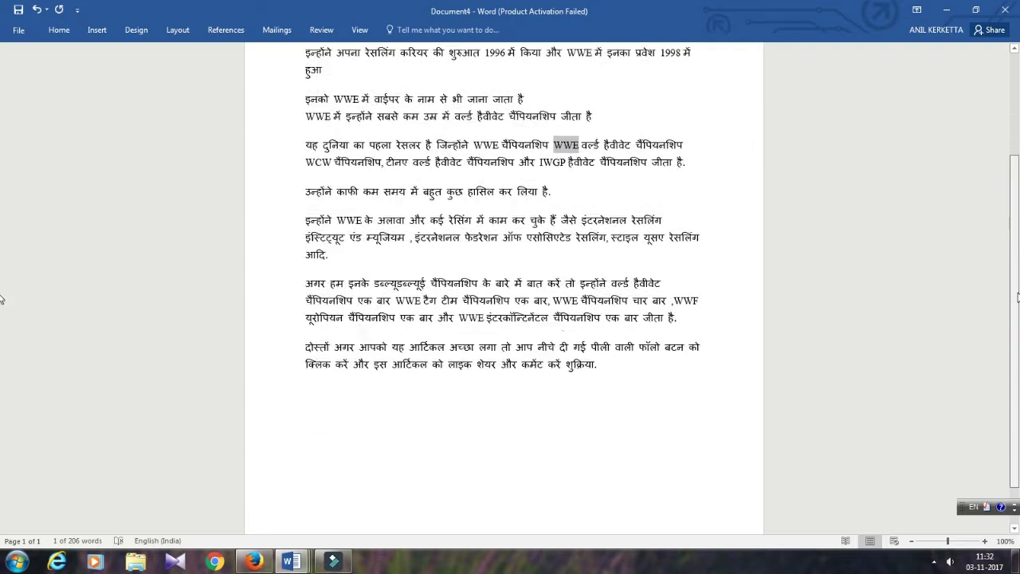
scroll(2, 301, "up", 3)
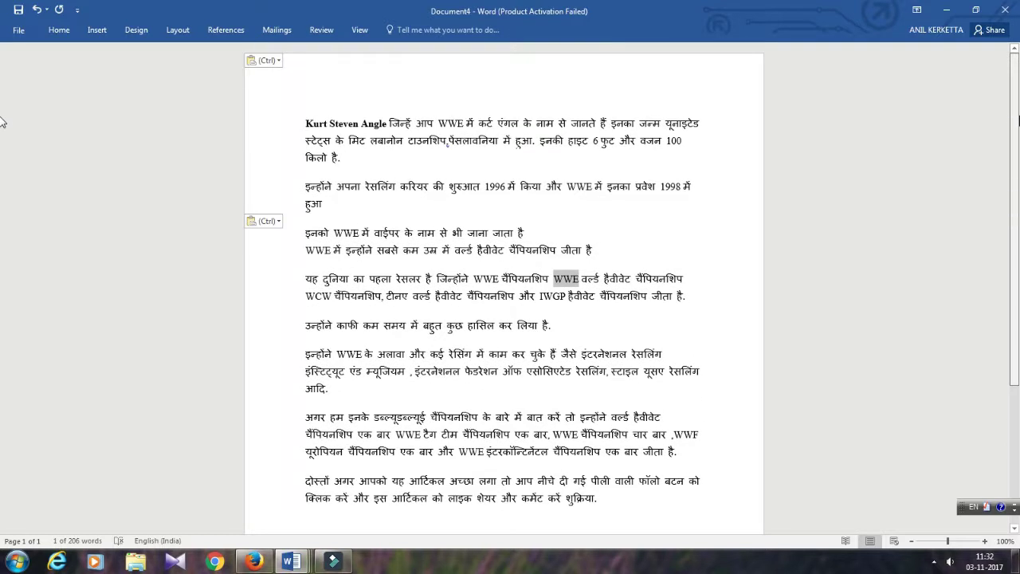
left_click(400, 150)
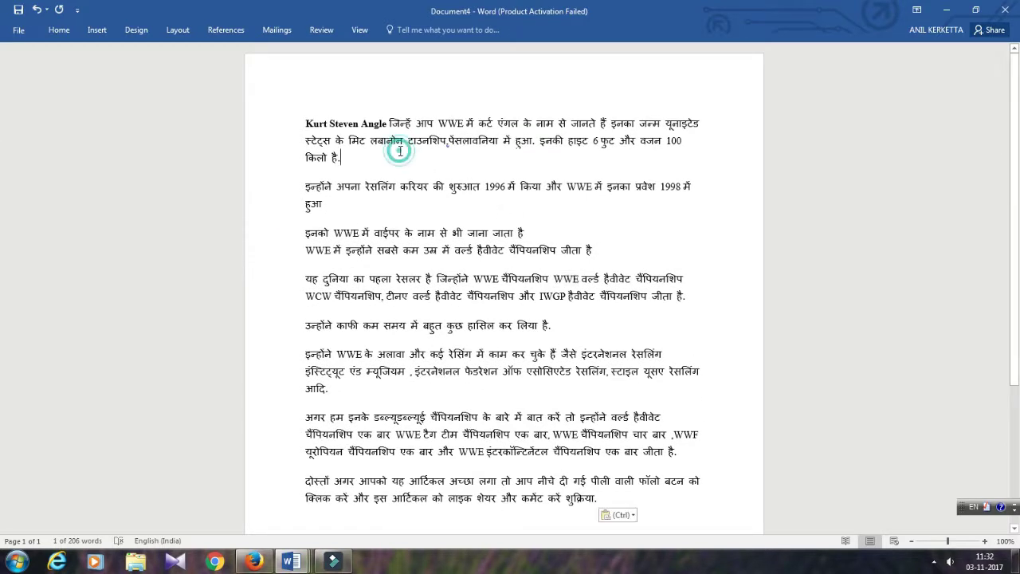
Step: Open Find and Replace and enter WWE as the text to find
left_click(59, 30)
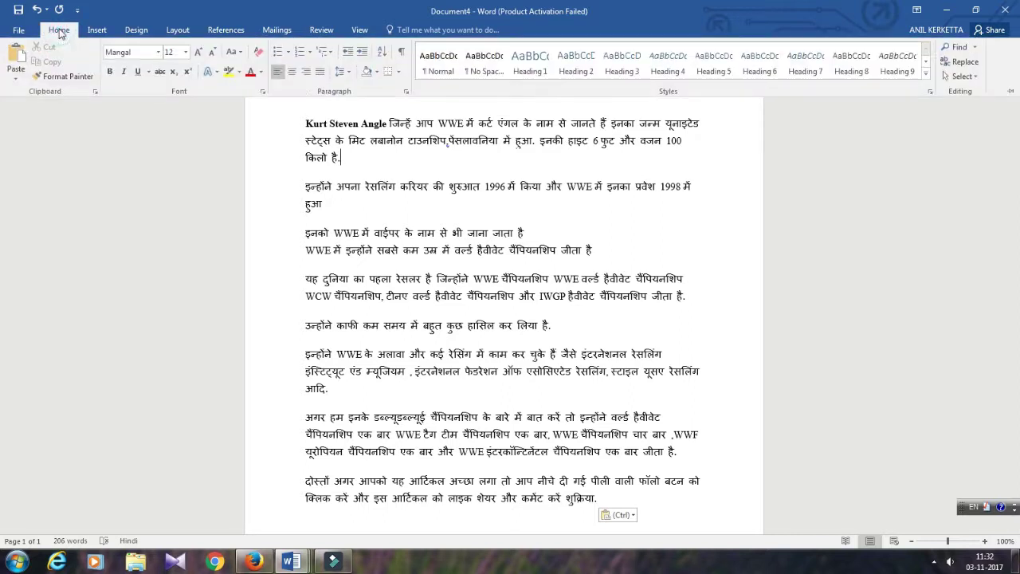
left_click(963, 64)
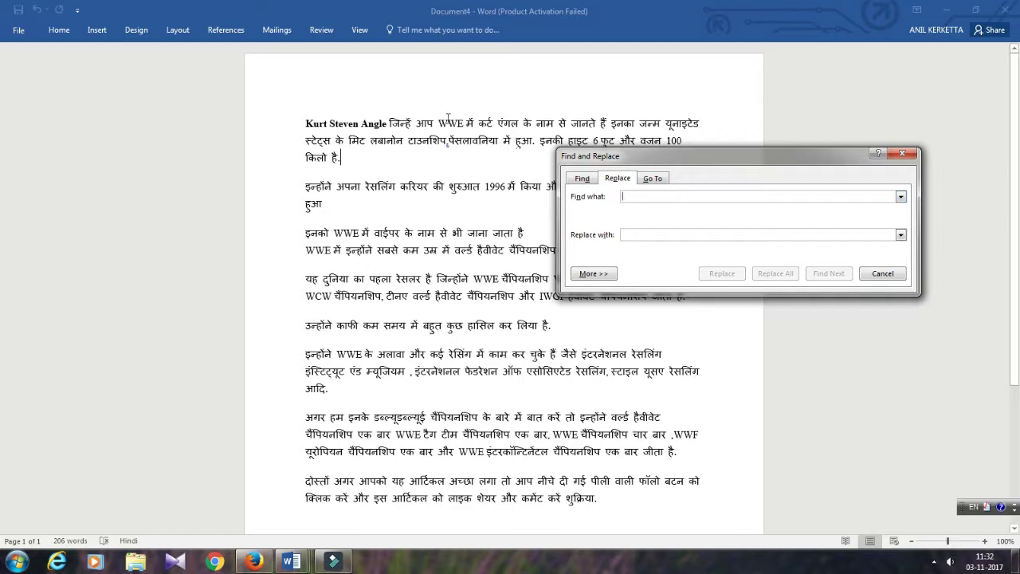
left_click(639, 198)
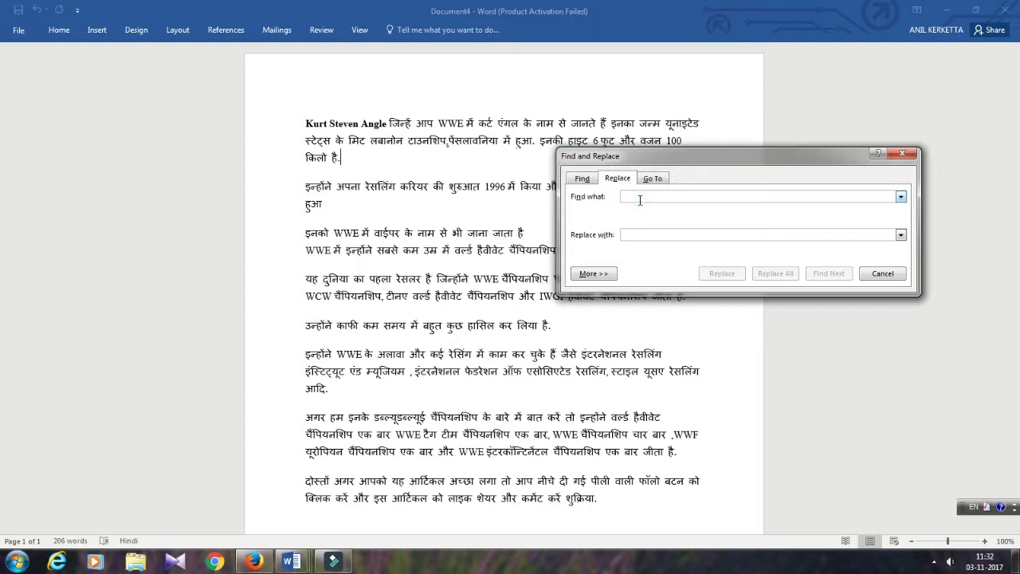
type("WWE")
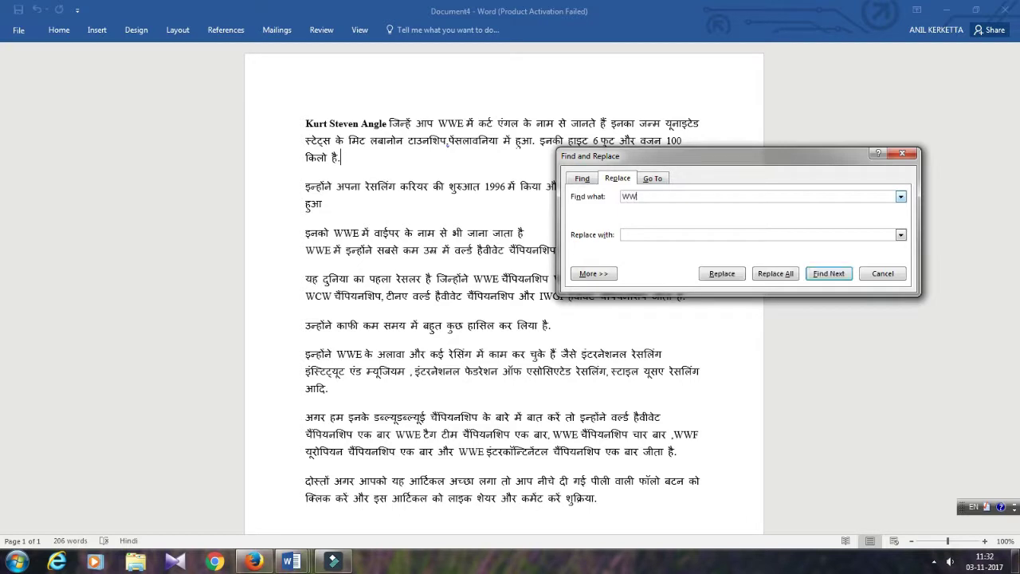
left_click(630, 235)
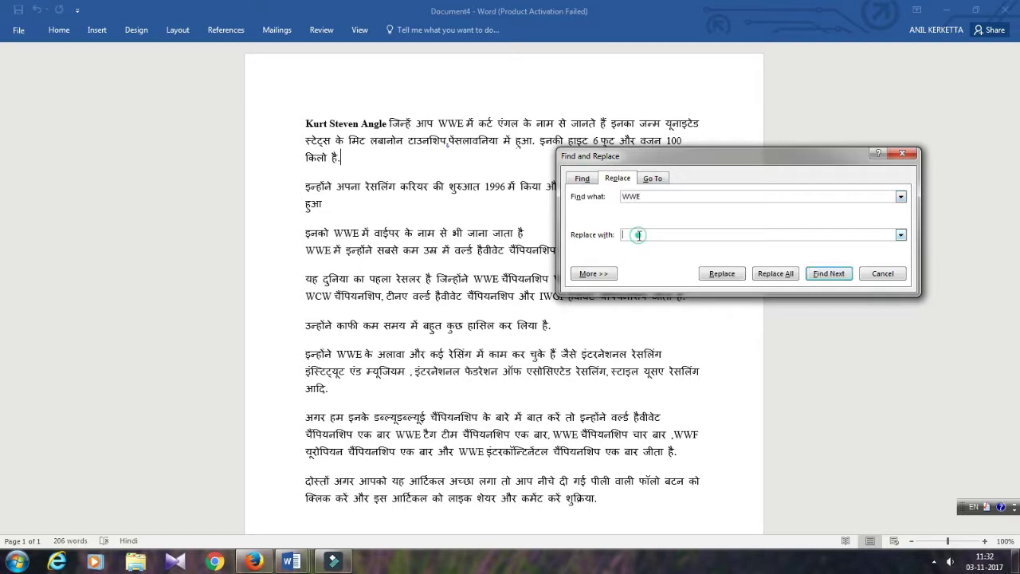
Step: Switch input to Hindi and enter डब्लूडब्लूई as the replacement via the DABLU suggestion
left_click(973, 507)
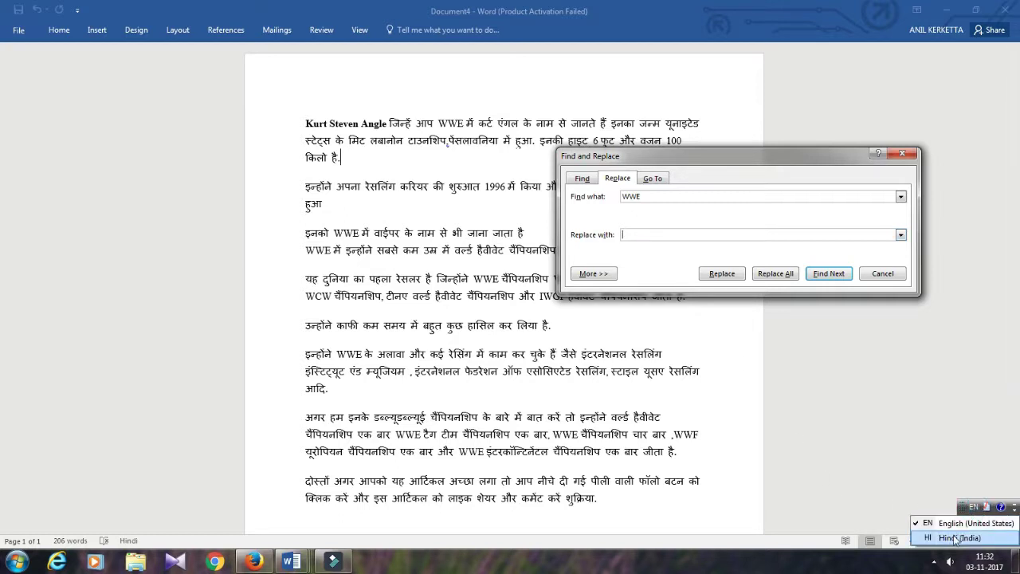
left_click(956, 538)
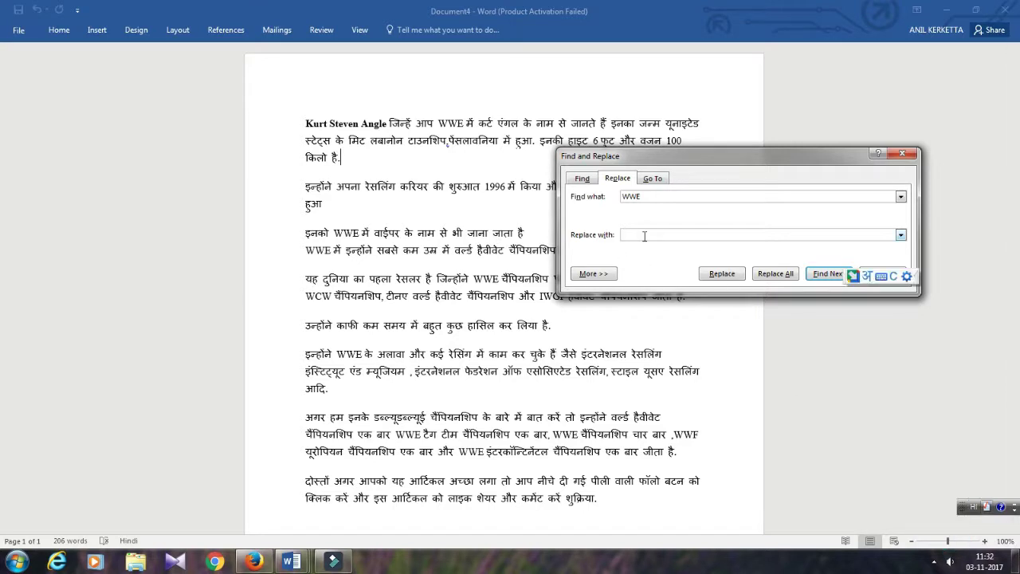
left_click(907, 276)
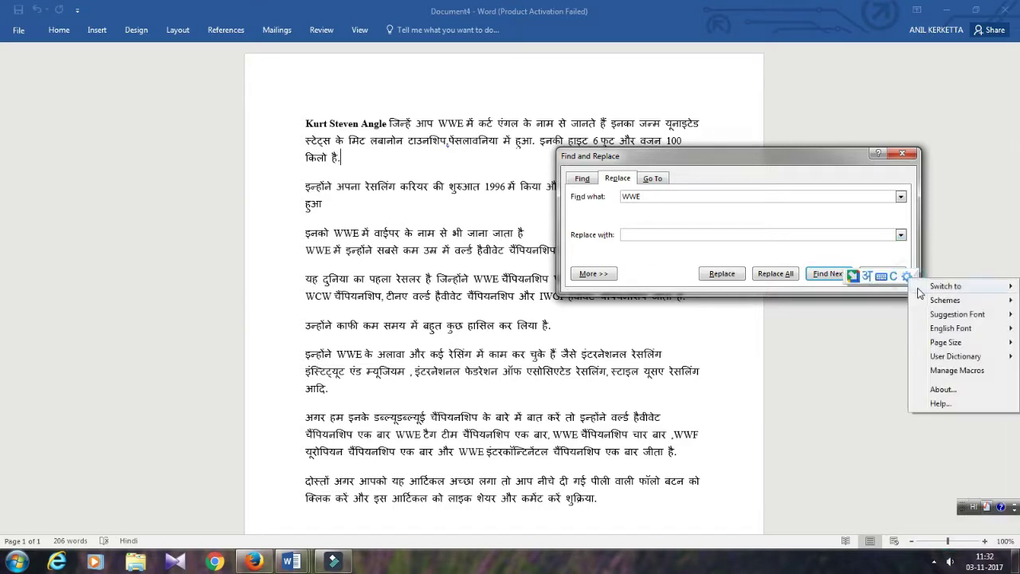
mouse_move(920, 294)
left_click(683, 237)
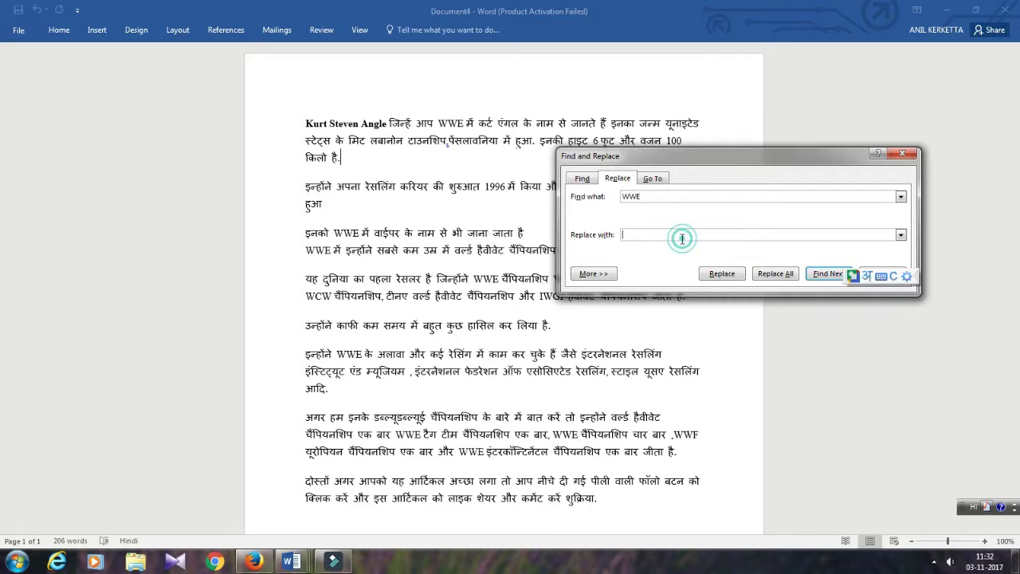
type("DA")
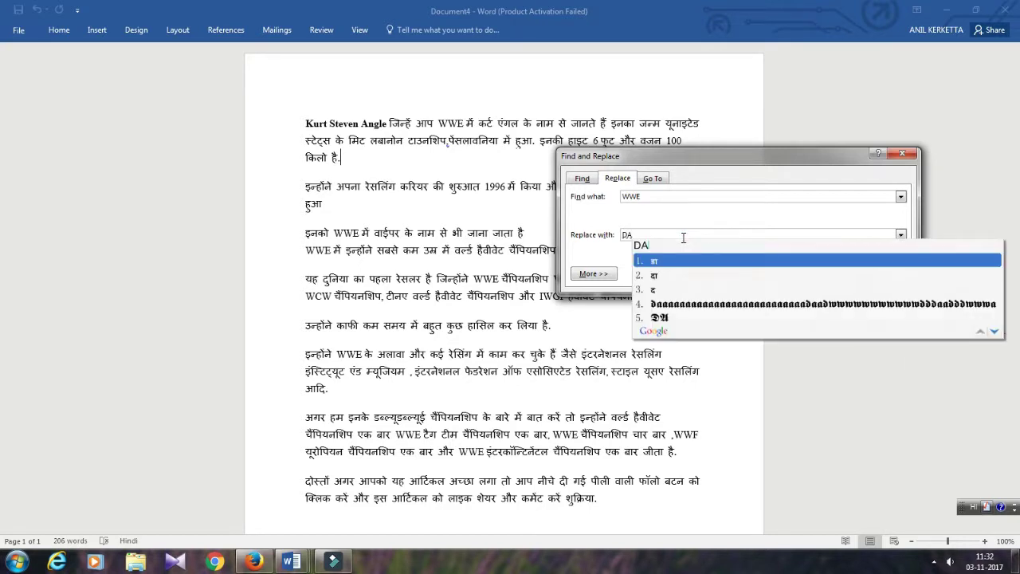
type("BLU")
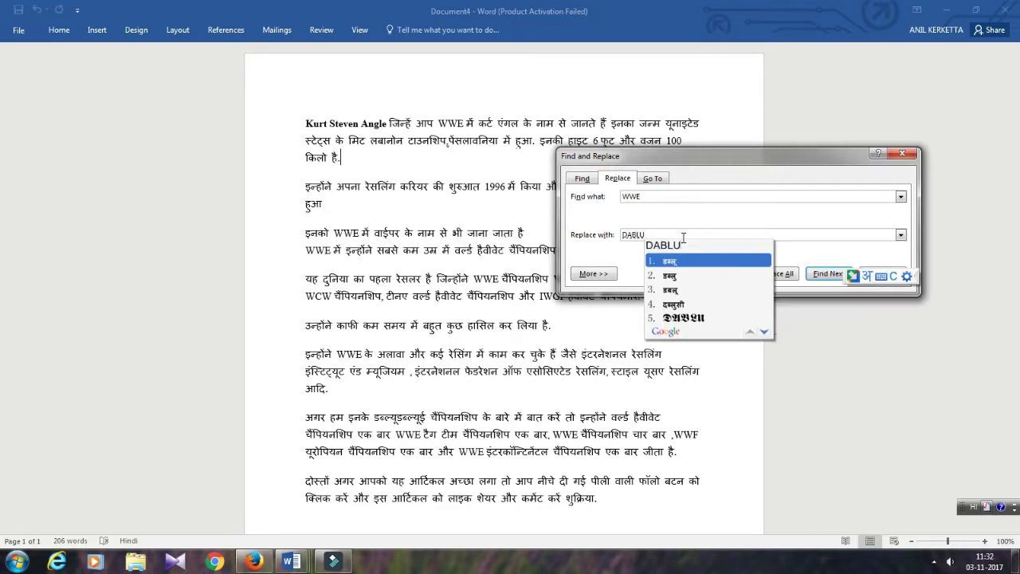
left_click(764, 331)
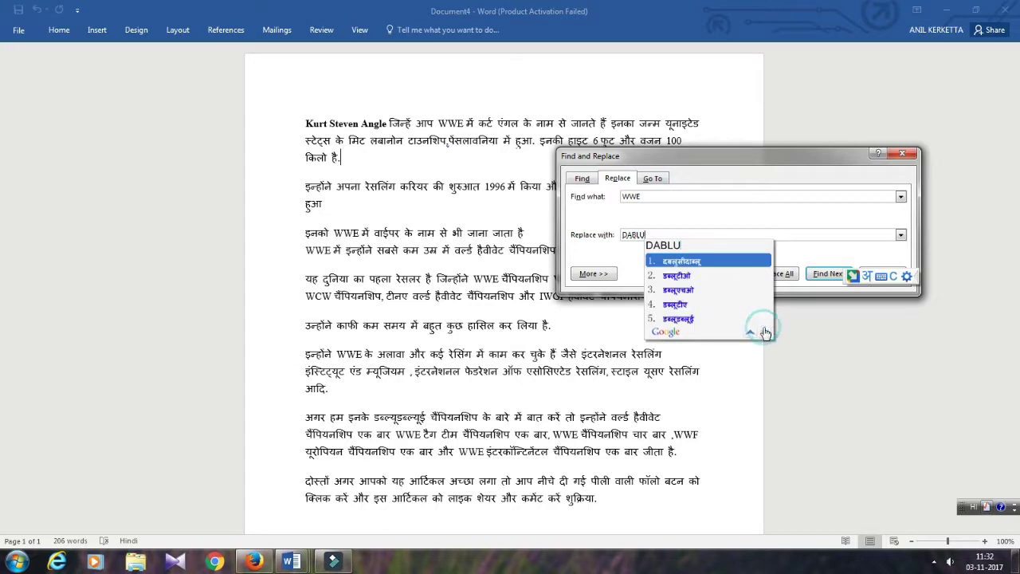
left_click(694, 324)
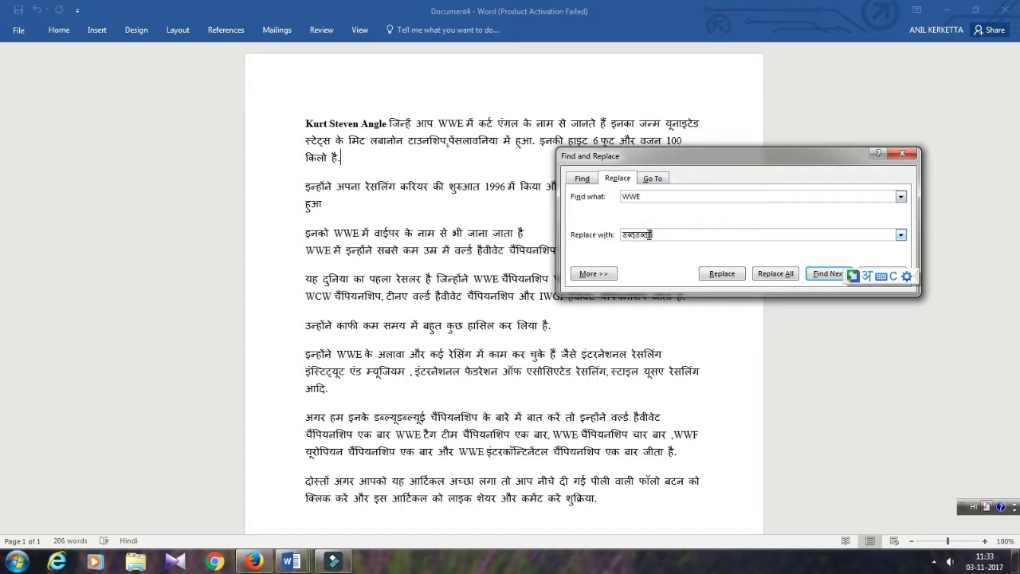
Step: Replace All WWE with डब्लूडब्लूई and dismiss the 10-replacements confirmation
left_click_drag(671, 155, 830, 115)
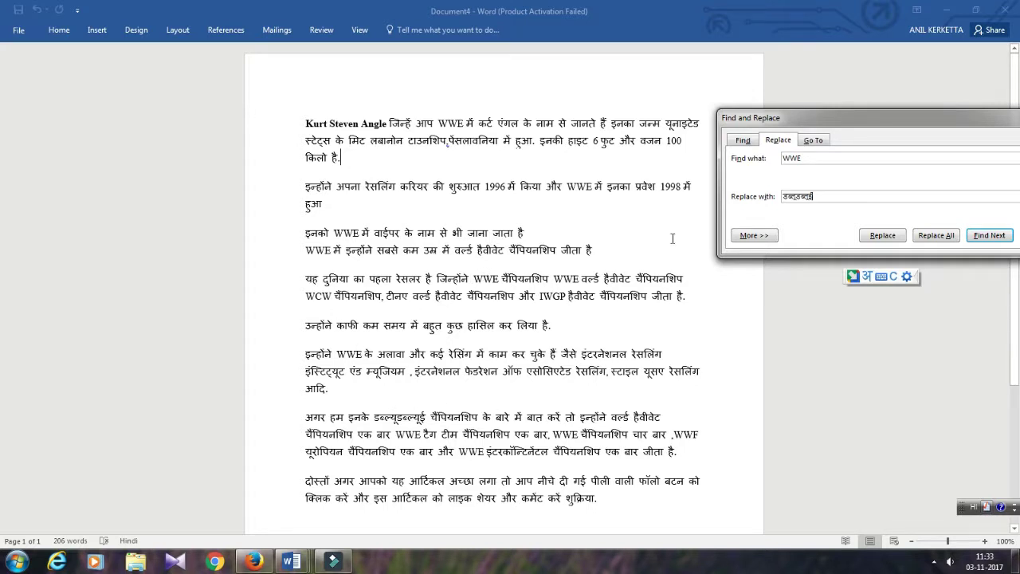
left_click_drag(885, 127, 662, 104)
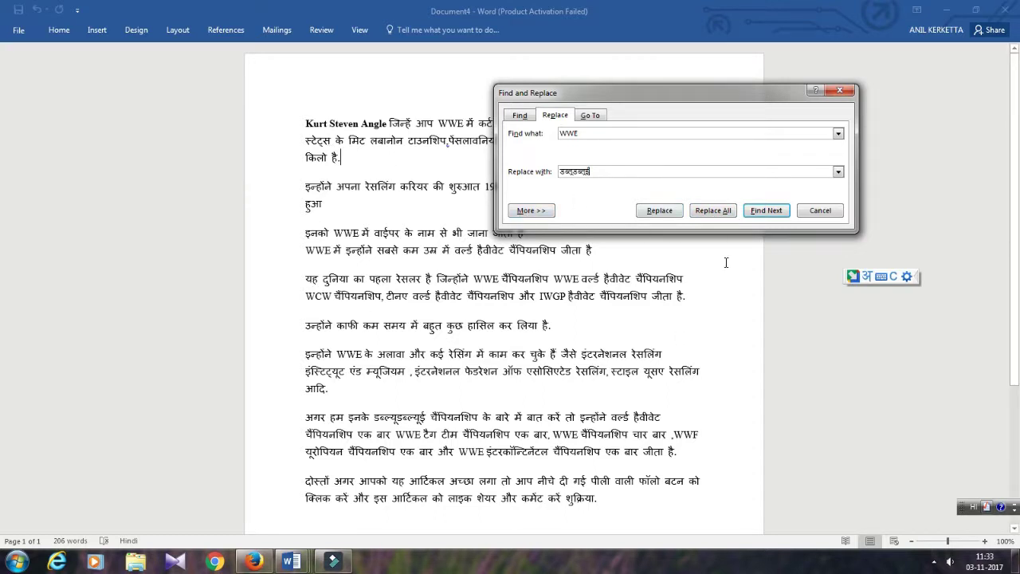
left_click(709, 212)
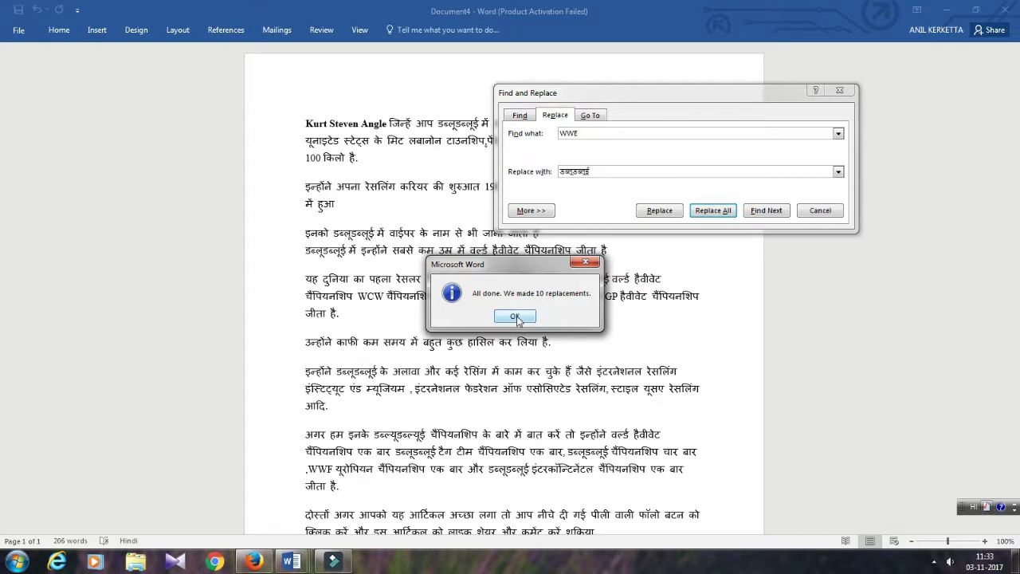
left_click(516, 317)
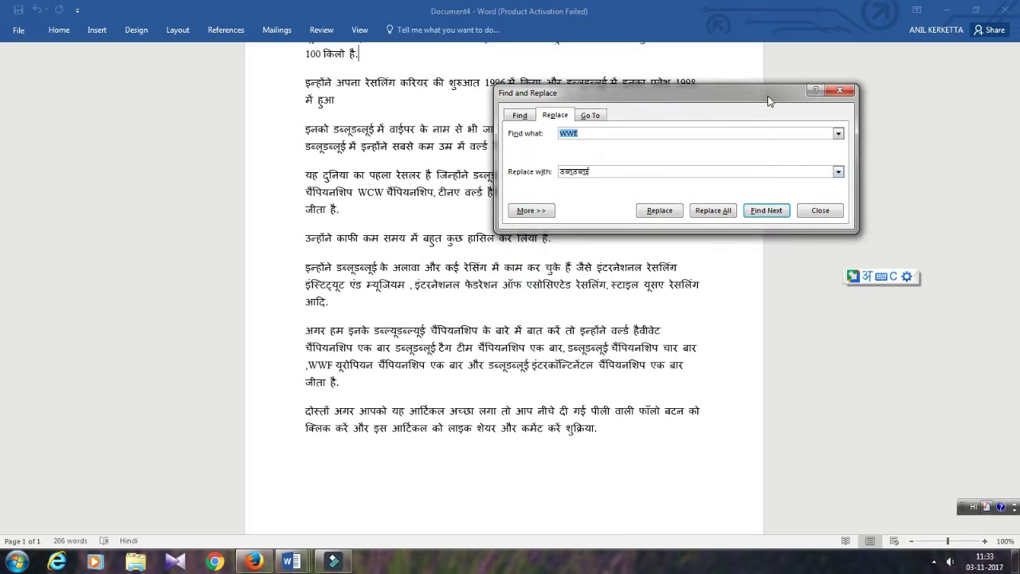
left_click_drag(769, 100, 160, 155)
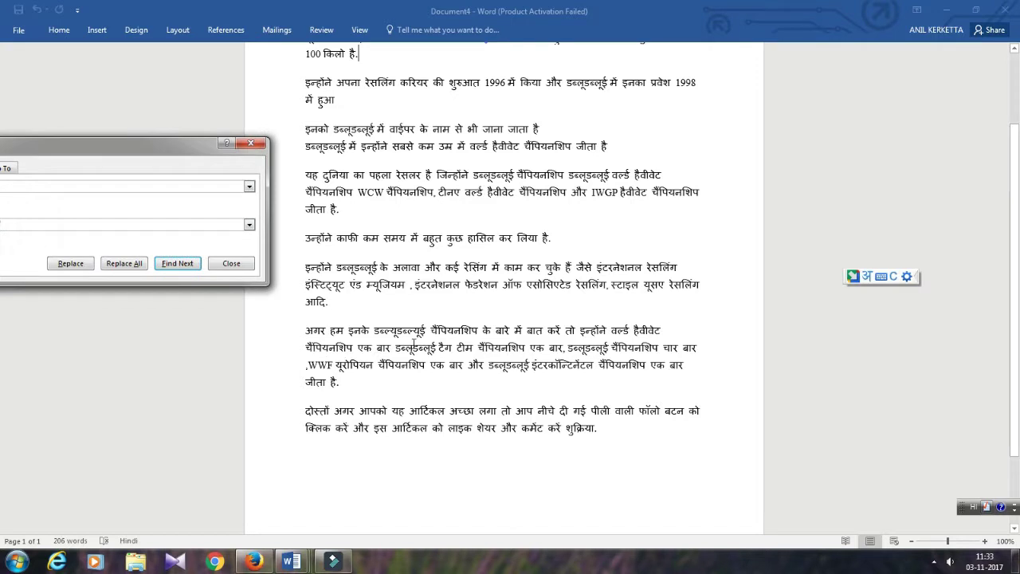
left_click(377, 329)
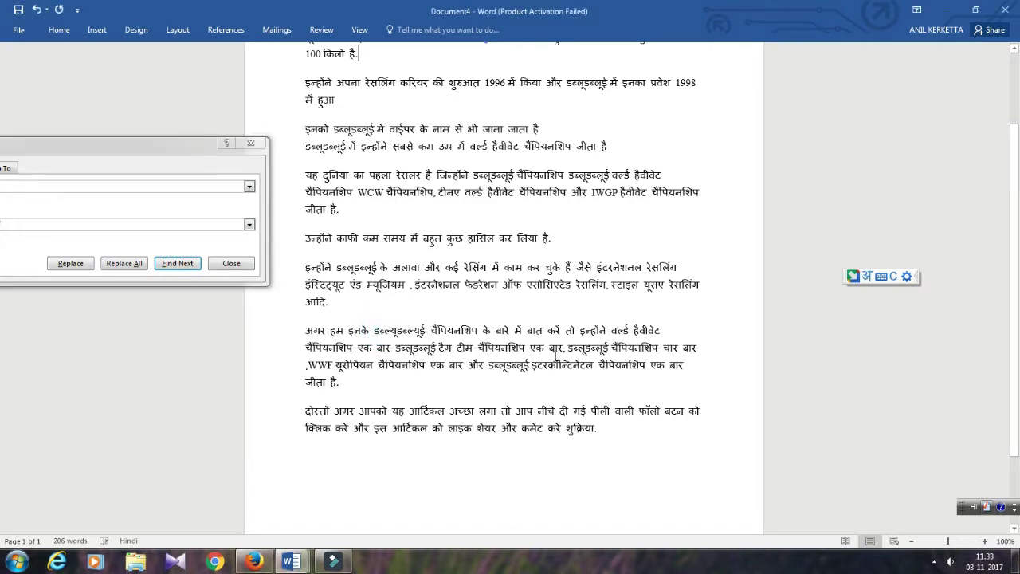
left_click_drag(610, 348, 565, 348)
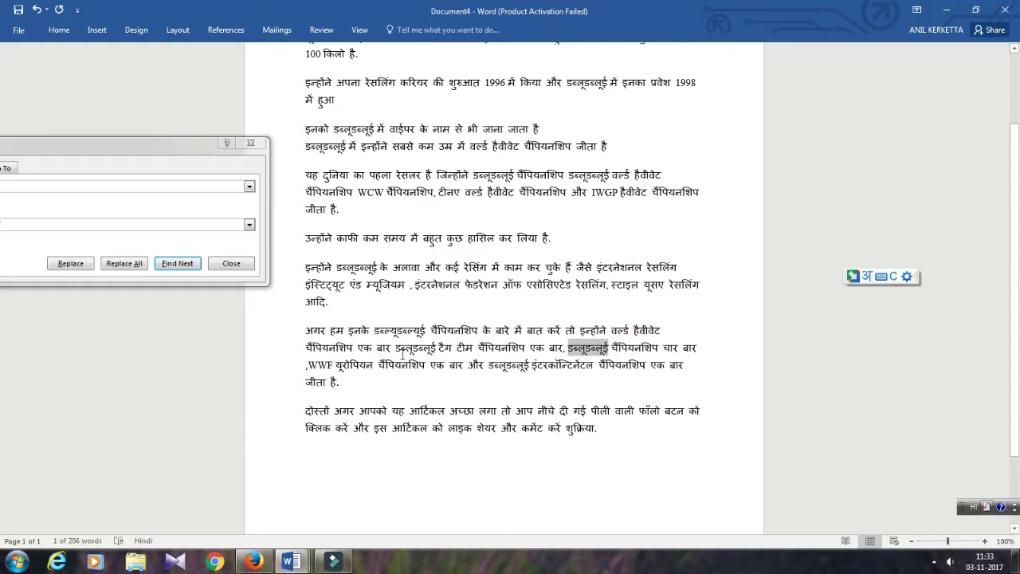
double_click(400, 348)
double_click(341, 268)
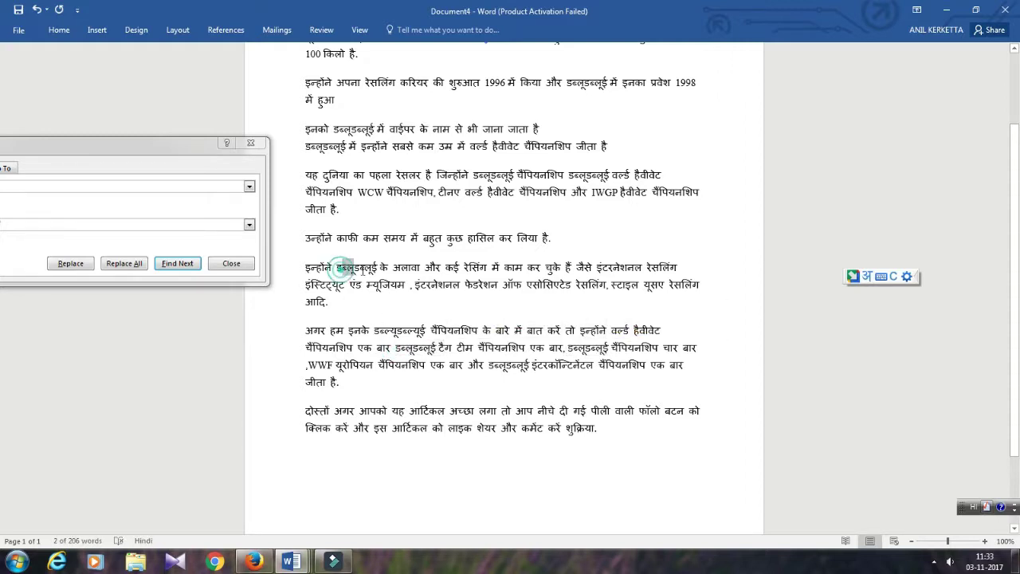
Step: Move डब्लूडब्लूई from Replace with into Find what, replacing WWE
left_click_drag(75, 144, 281, 177)
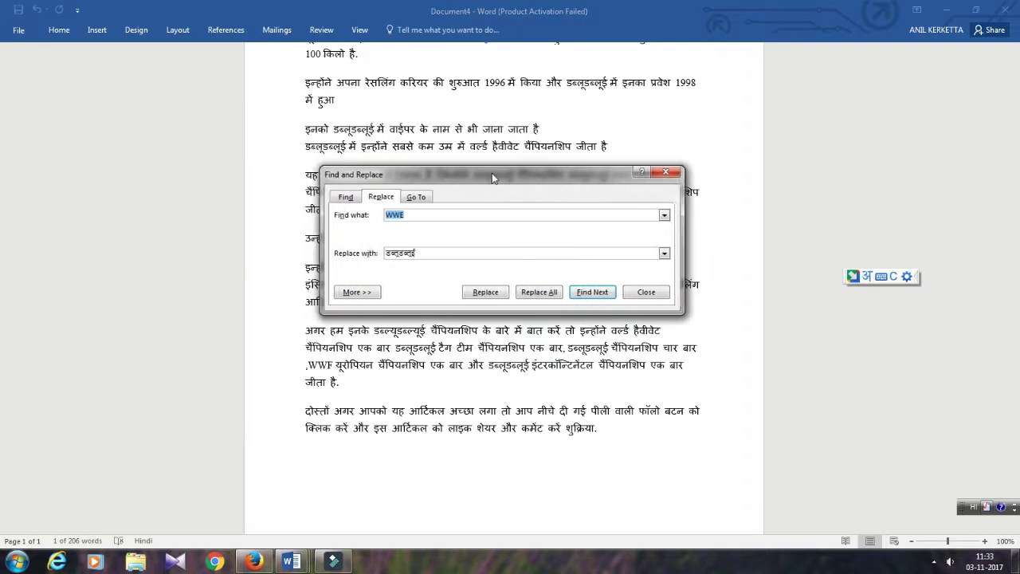
left_click_drag(492, 177, 494, 177)
left_click(438, 215)
left_click_drag(408, 215, 380, 215)
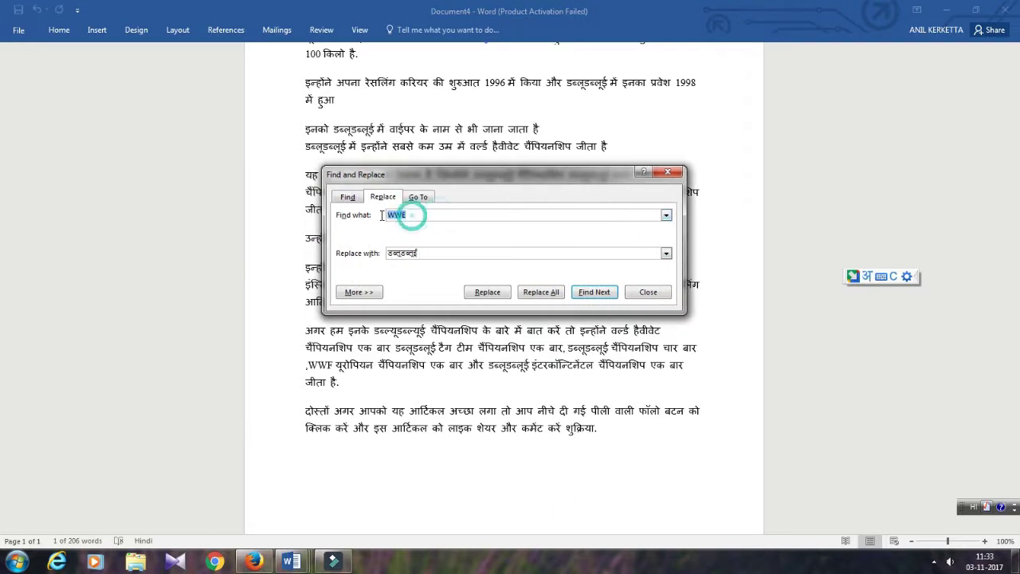
left_click_drag(431, 253, 387, 253)
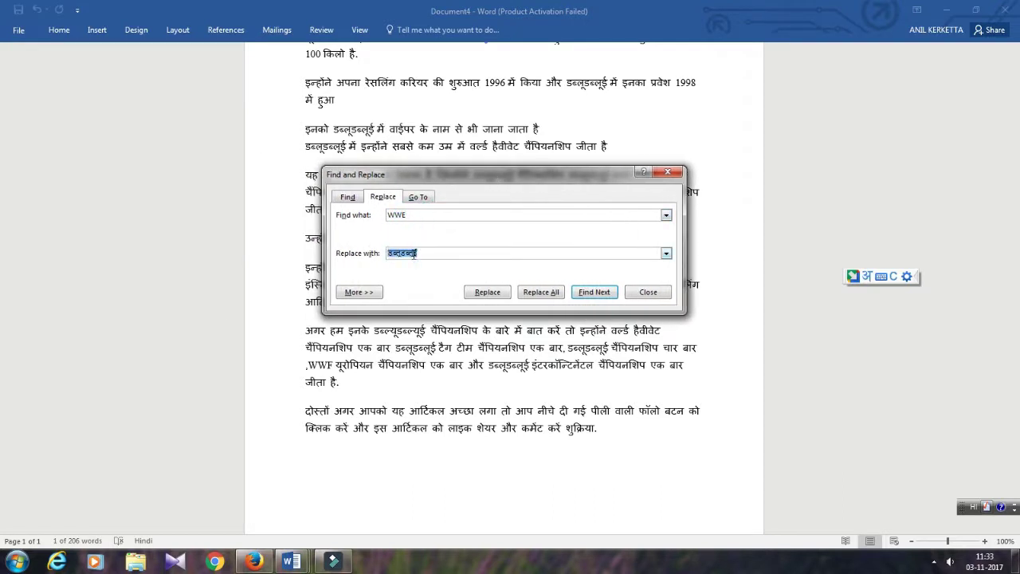
right_click(406, 254)
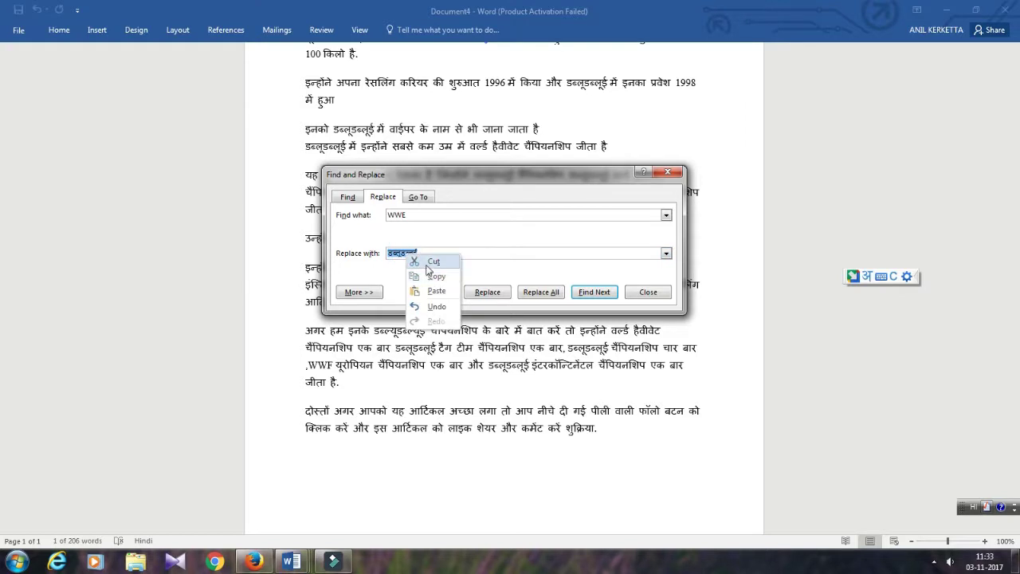
left_click(431, 261)
left_click(403, 214)
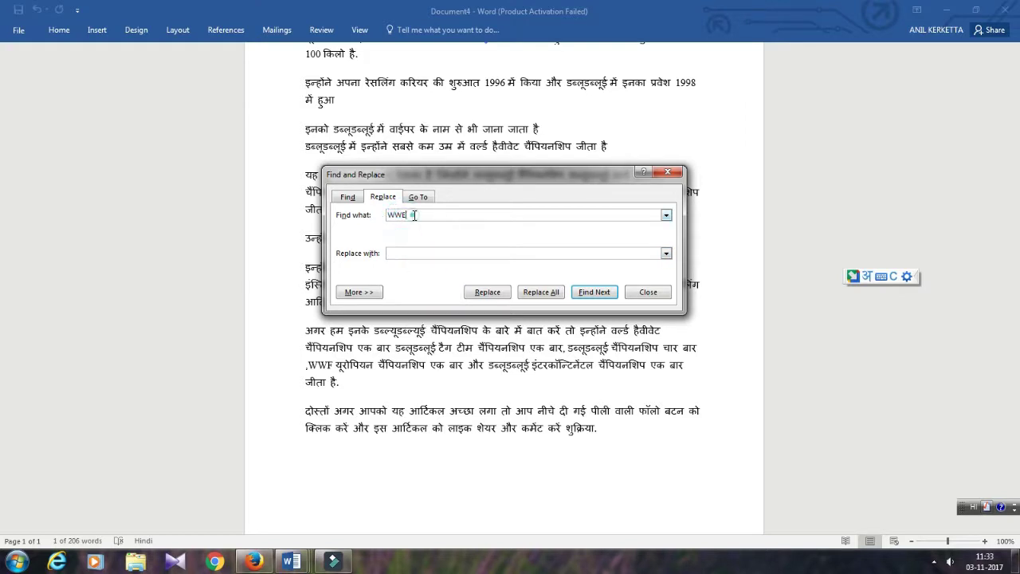
double_click(414, 215)
right_click(404, 215)
left_click(426, 252)
Step: Enter plain lowercase wwe as the replacement text and leave Hindi input
type("WWW")
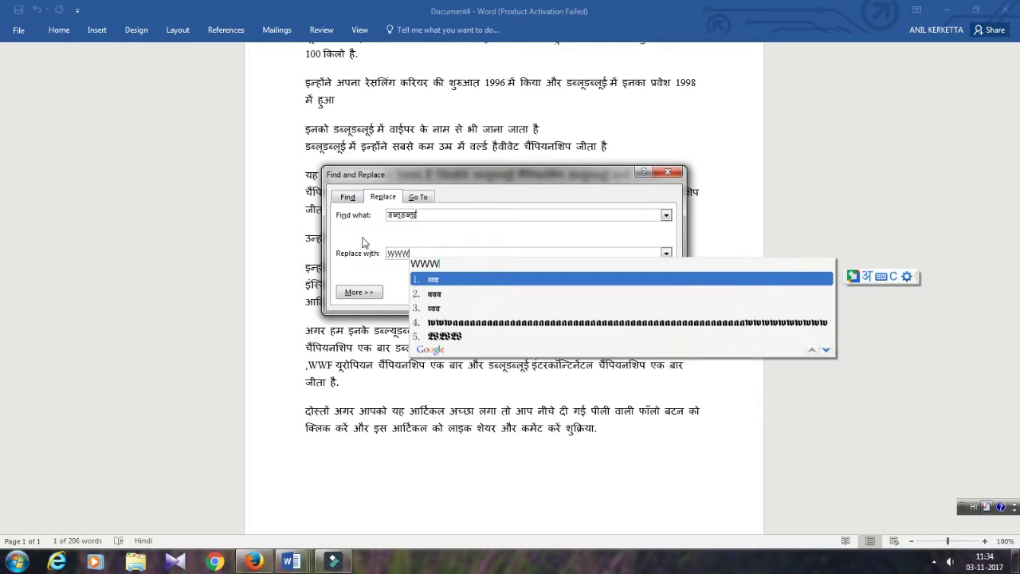
left_click(363, 242)
left_click(426, 253)
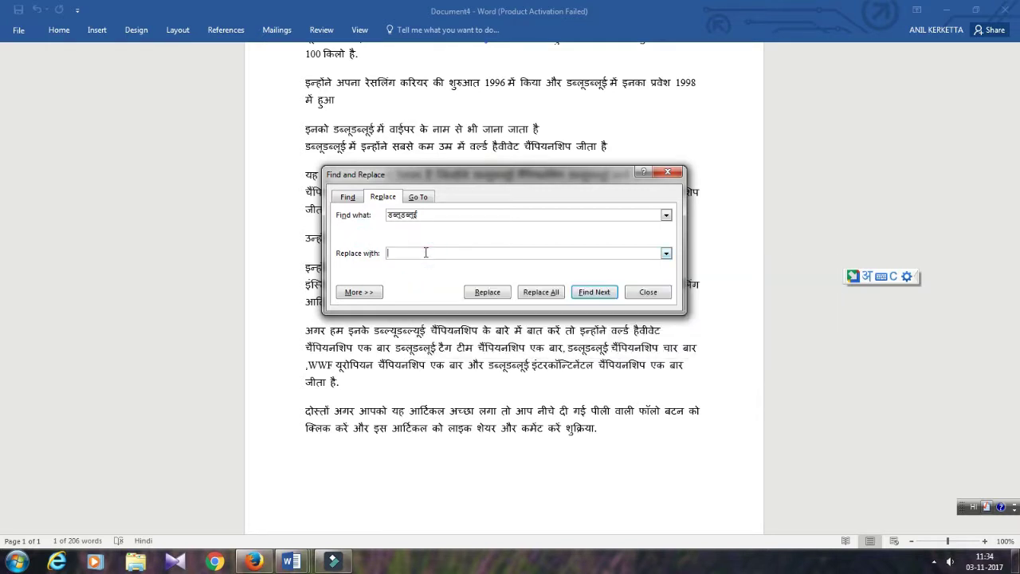
type("WWE")
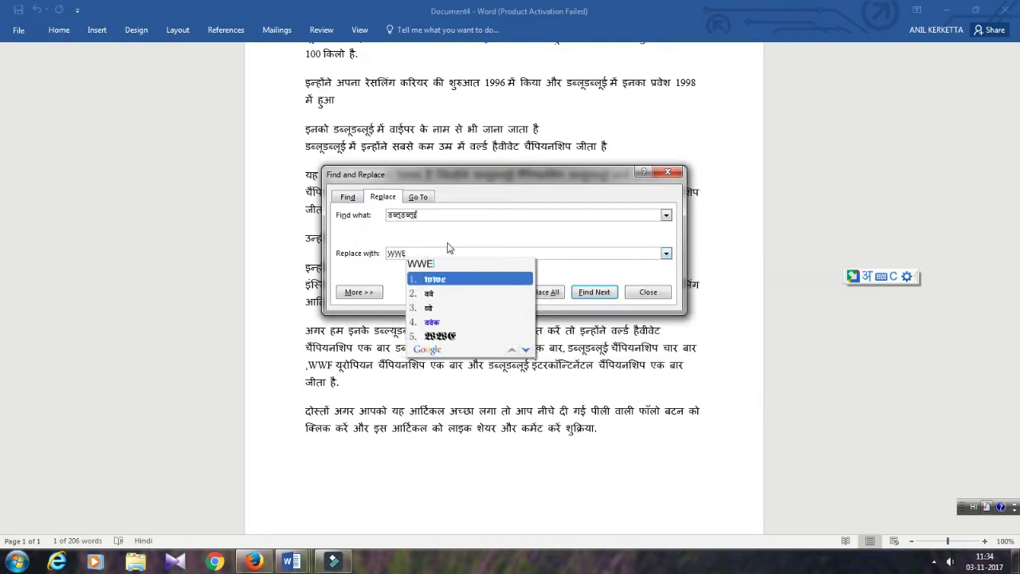
left_click(484, 222)
left_click(426, 253)
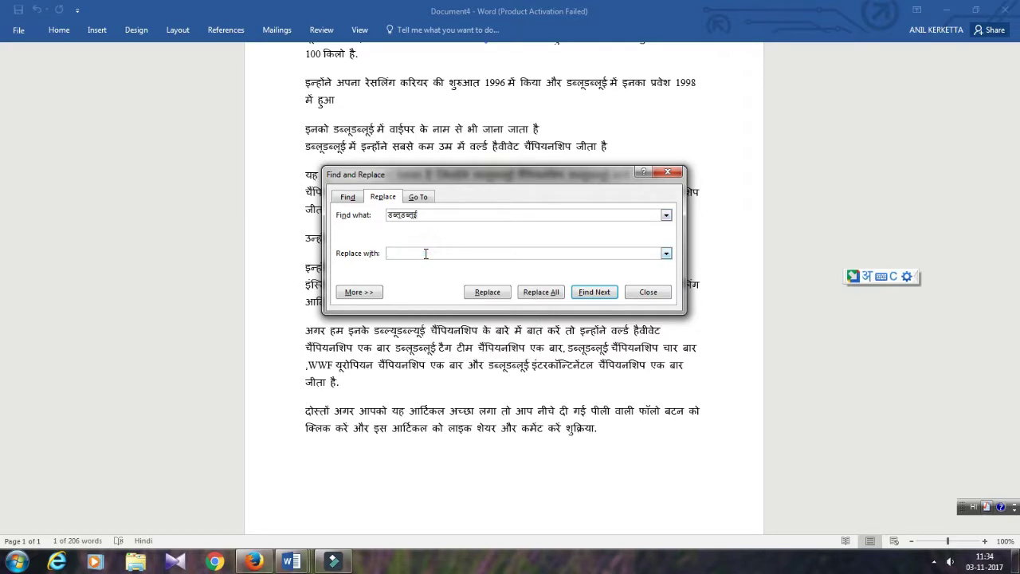
type("WWE")
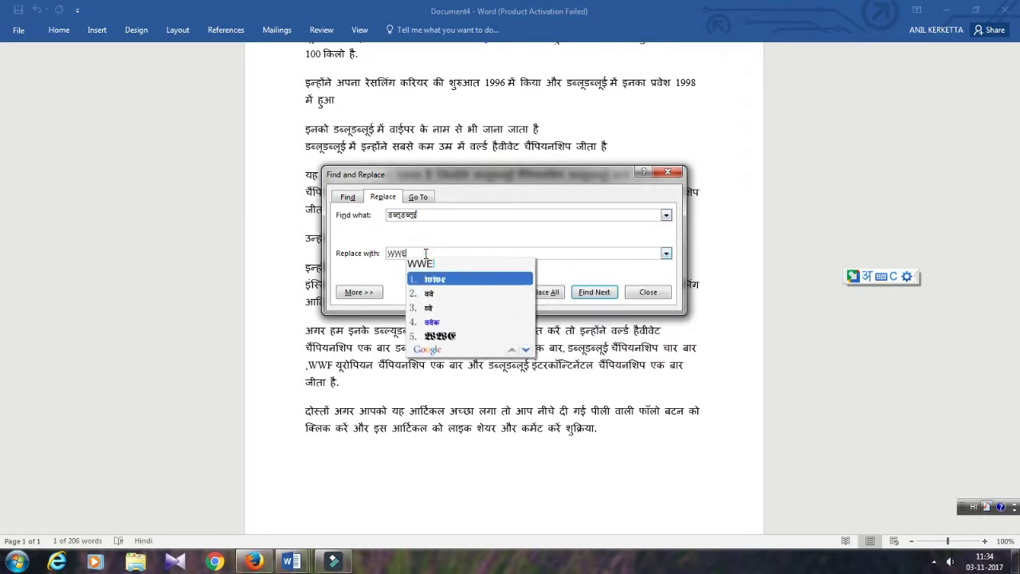
left_click(430, 279)
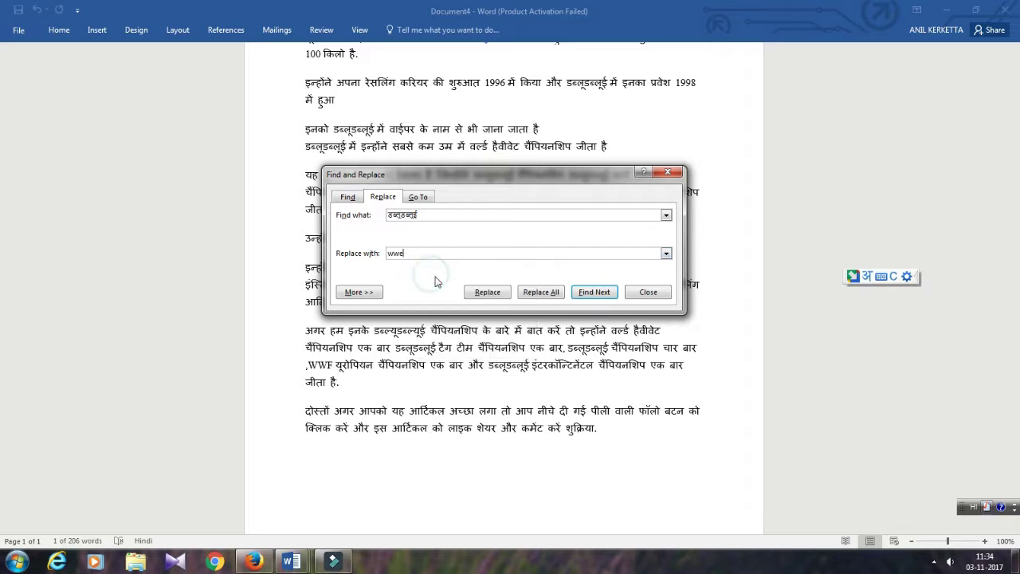
left_click(906, 276)
mouse_move(918, 290)
left_click(449, 254)
Step: Replace All डब्लूडब्लूई with wwe, confirm the 10 replacements, and scroll to the top
left_click_drag(510, 175, 605, 231)
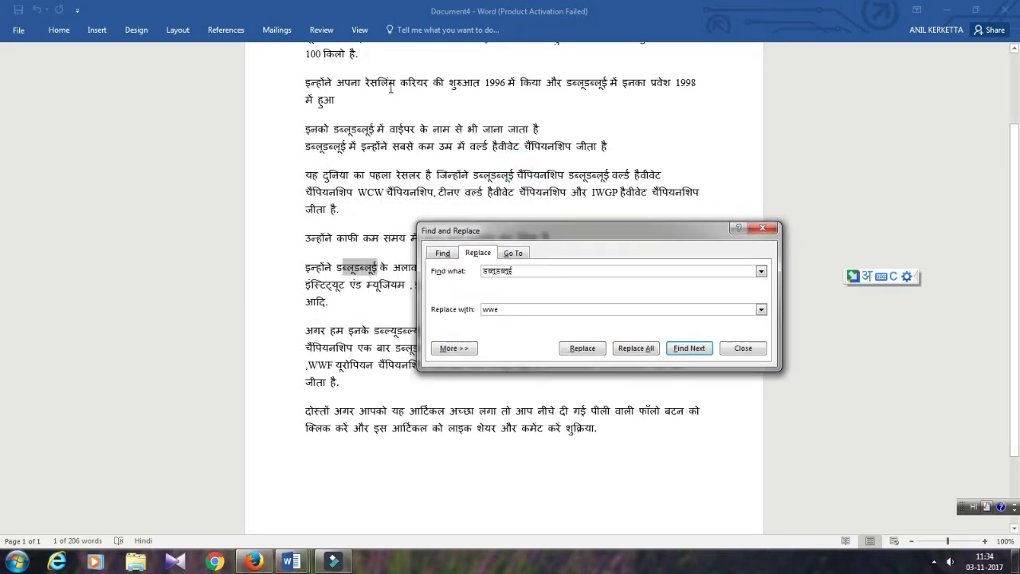
left_click(635, 349)
left_click(518, 316)
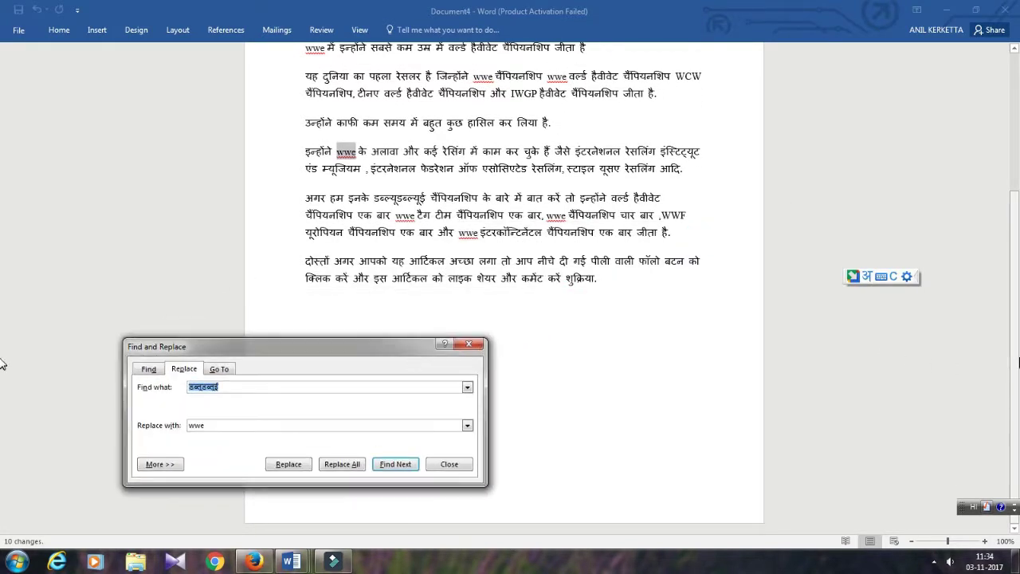
left_click(4, 364)
scroll(3, 319, "up", 3)
scroll(3, 248, "up", 1)
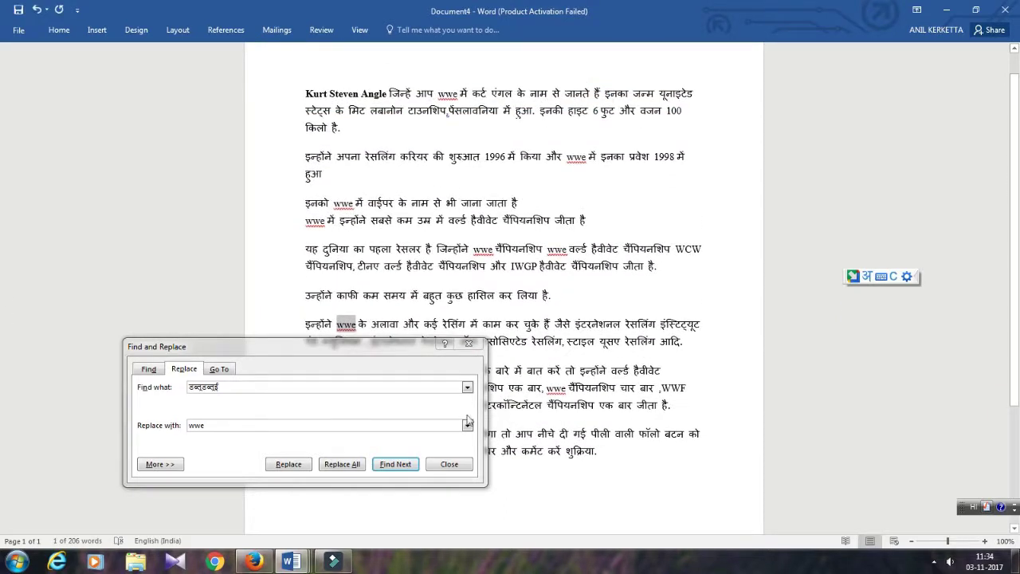
left_click_drag(372, 348, 293, 239)
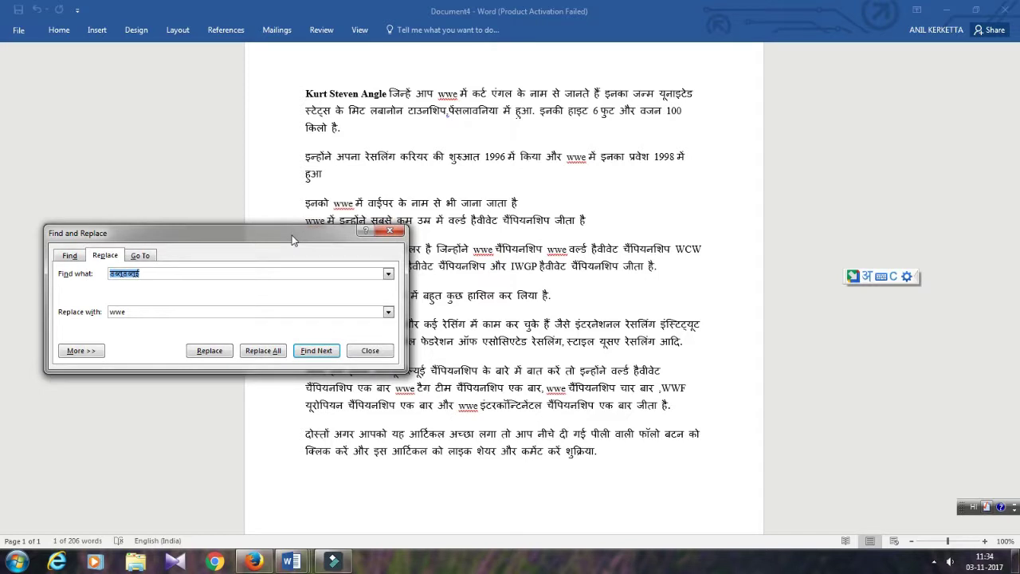